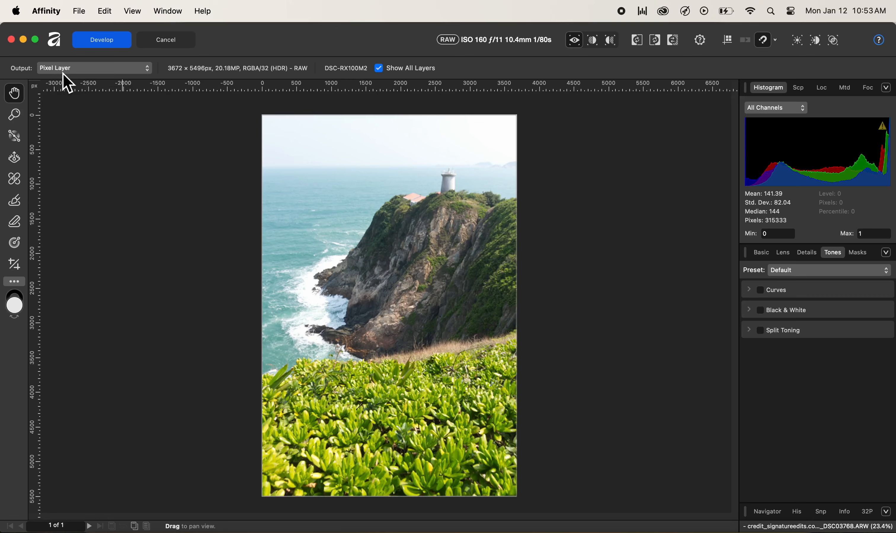
Set the output of the RAW development to RAW Layer (Embedded).
click(90, 69)
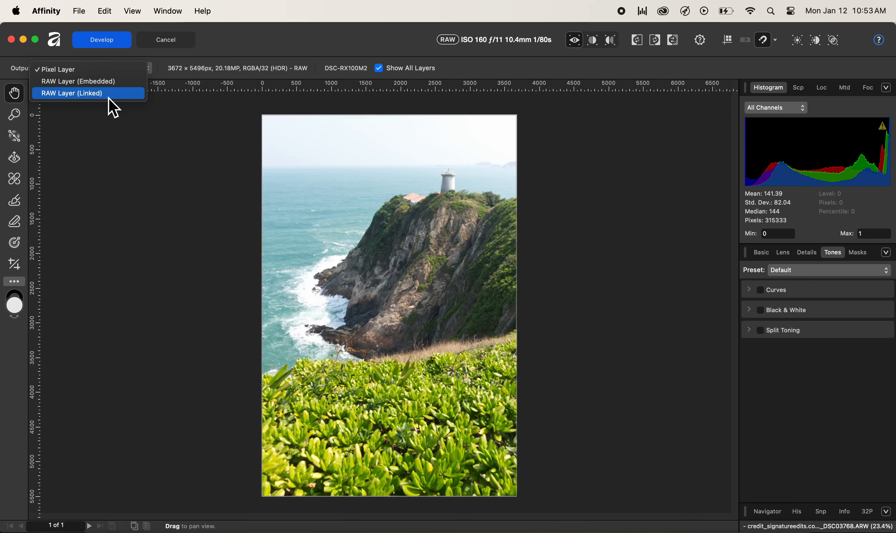
click(108, 74)
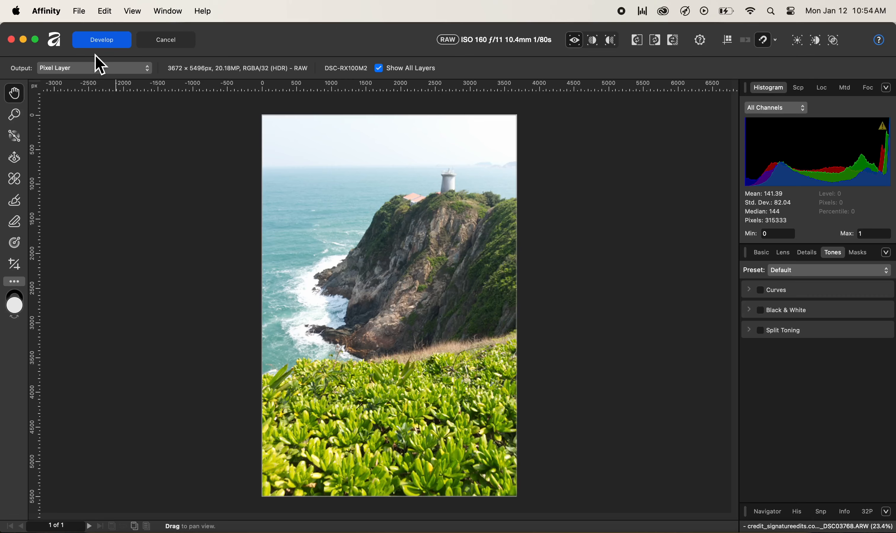
click(100, 68)
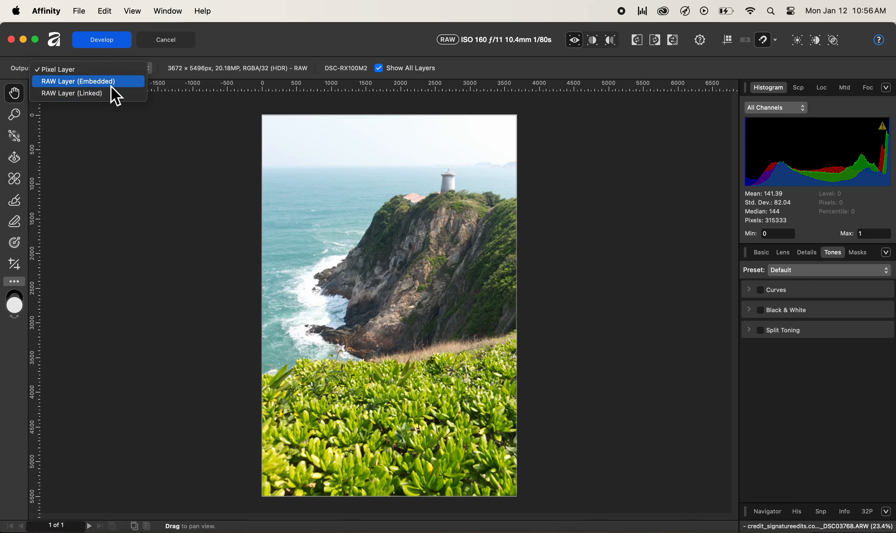
click(110, 85)
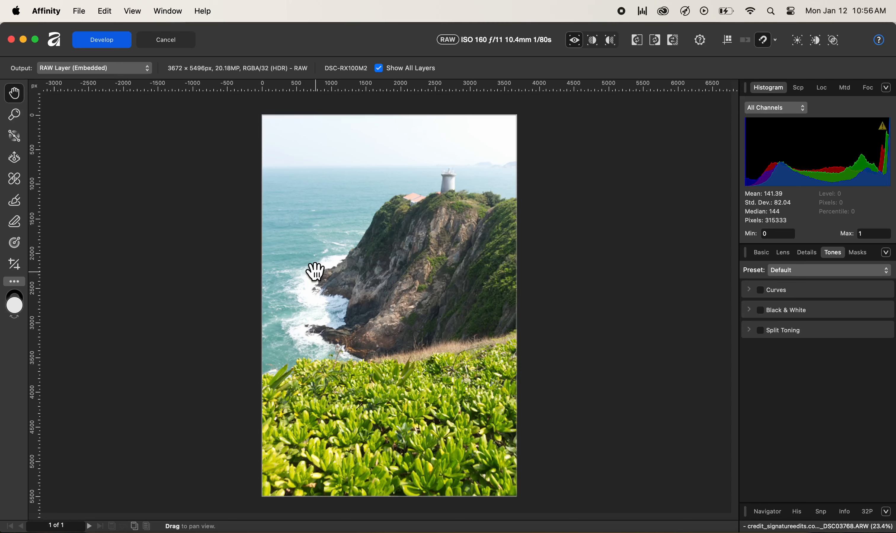
Slightly lower the exposure, raise the blackpoint and brightness a little, and develop the coastal cliff photo.
click(761, 255)
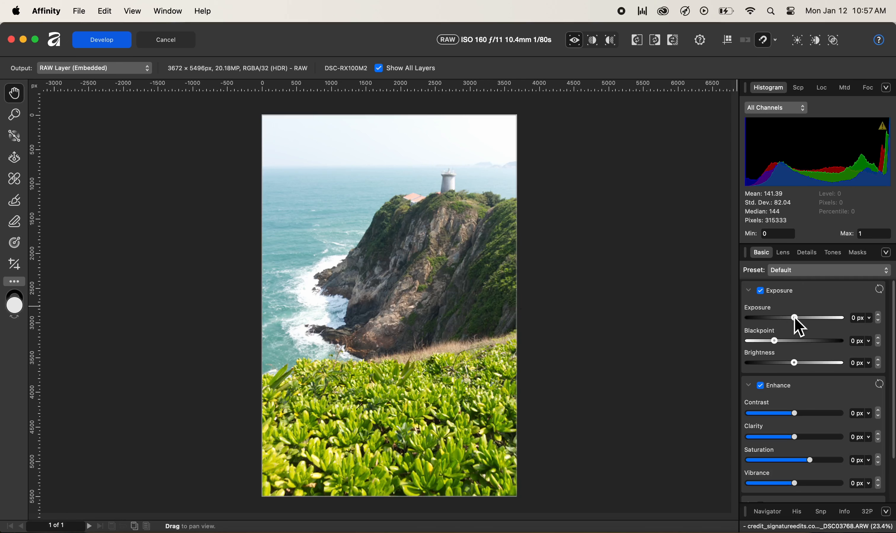
drag(796, 318, 793, 316)
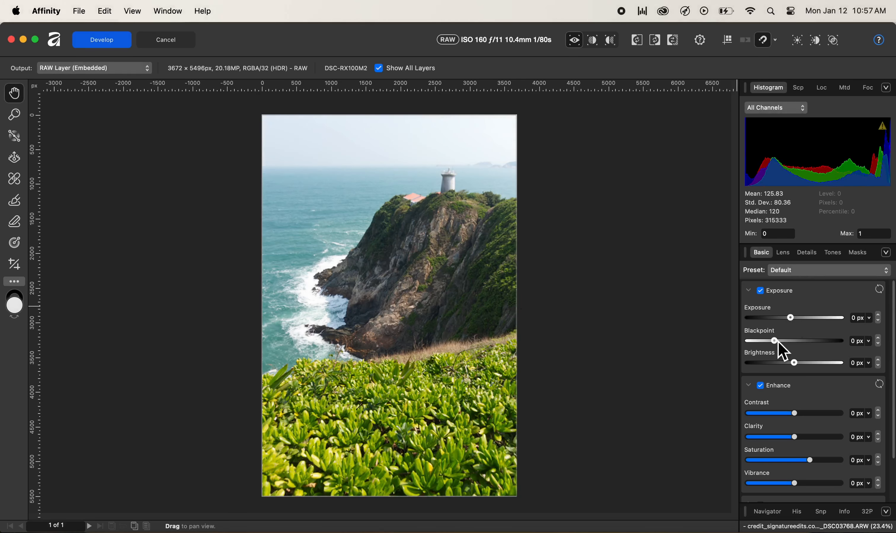
drag(778, 344, 789, 340)
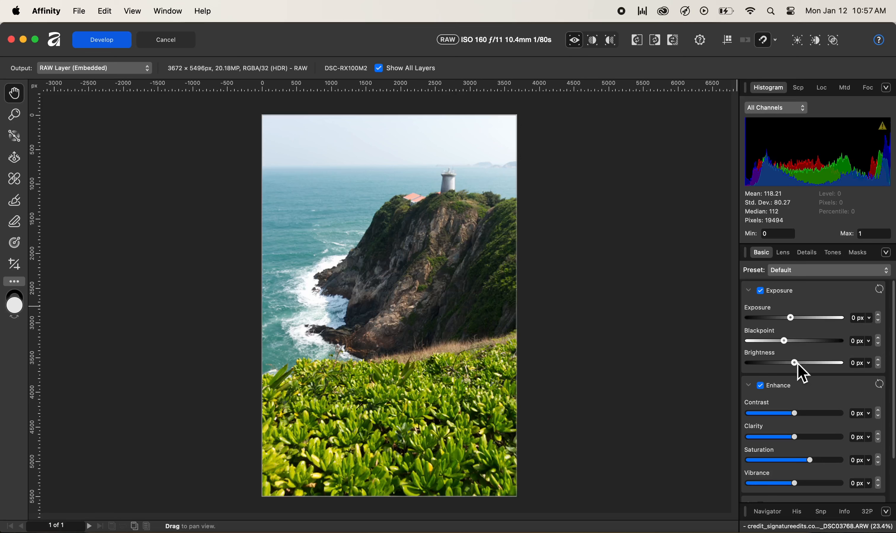
drag(797, 363, 800, 364)
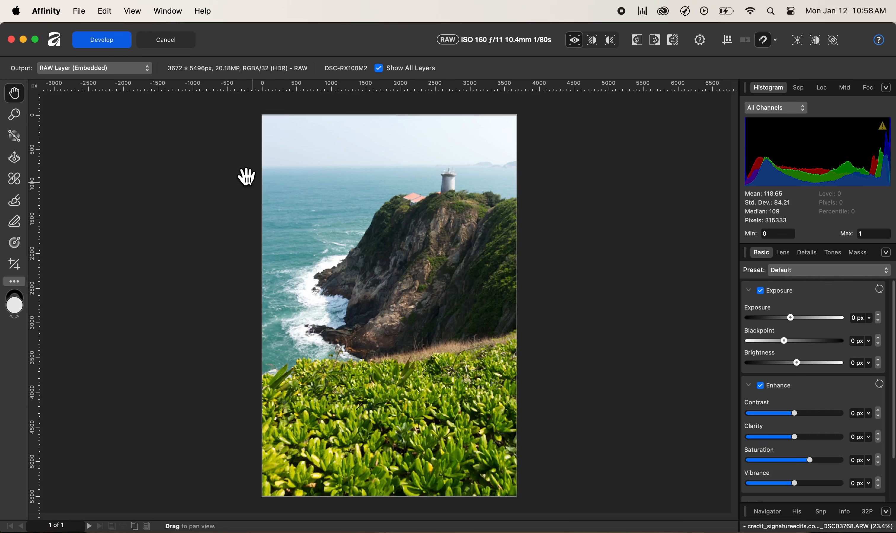
click(111, 46)
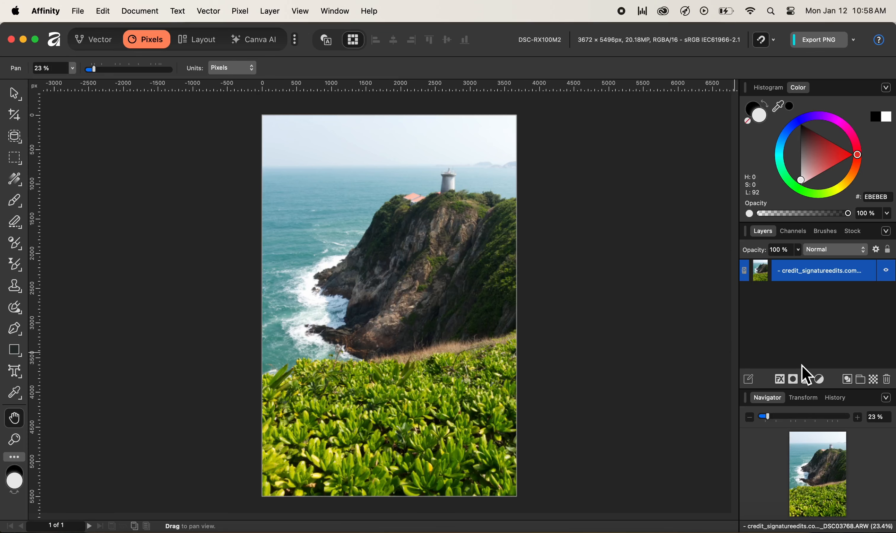
Add an HSL adjustment and set the greens to a 52% saturation shift and a -23.5° hue shift.
click(821, 380)
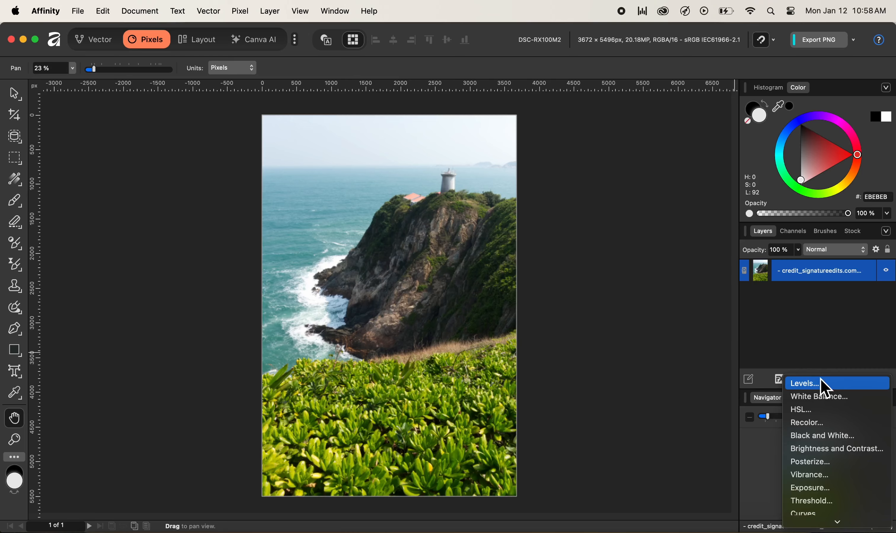
click(811, 409)
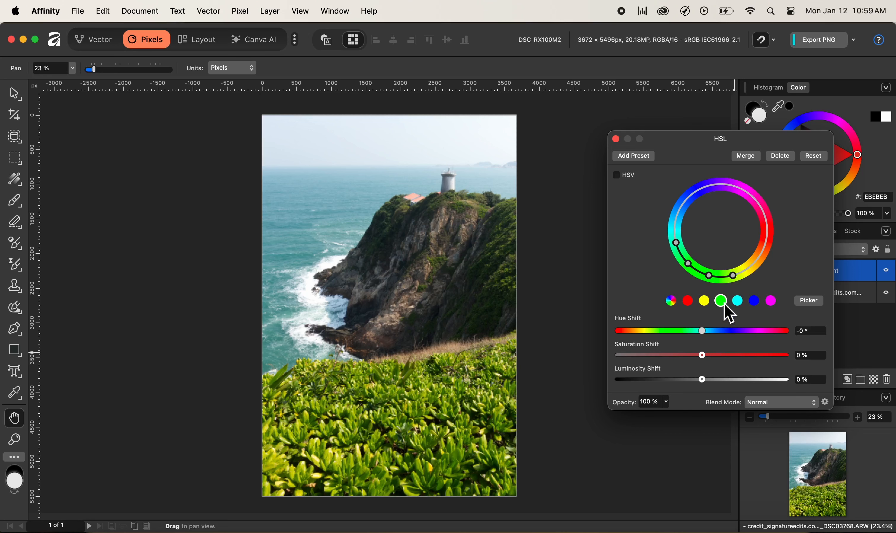
drag(702, 355, 757, 355)
mouse_move(703, 334)
mouse_down()
mouse_move(693, 335)
mouse_move(695, 343)
mouse_up()
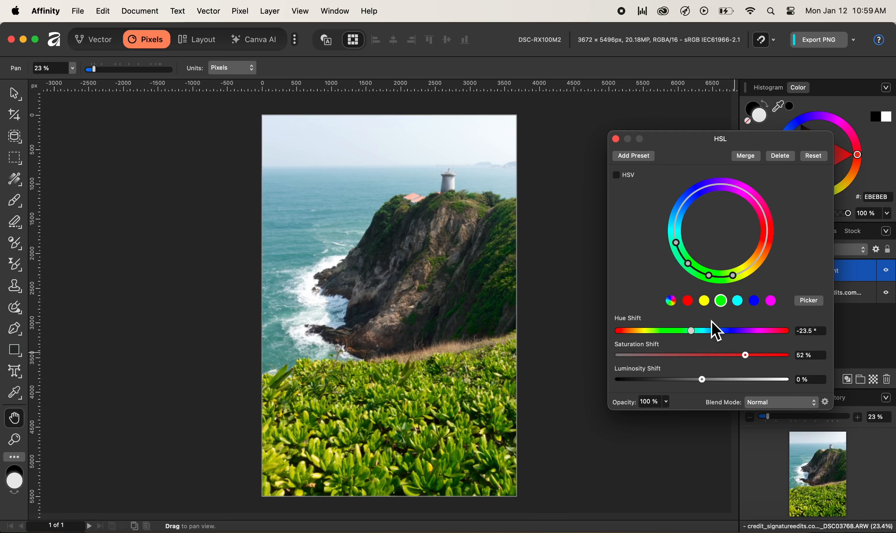
Set the cyans' saturation shift to 46% and close the HSL adjustment.
click(741, 303)
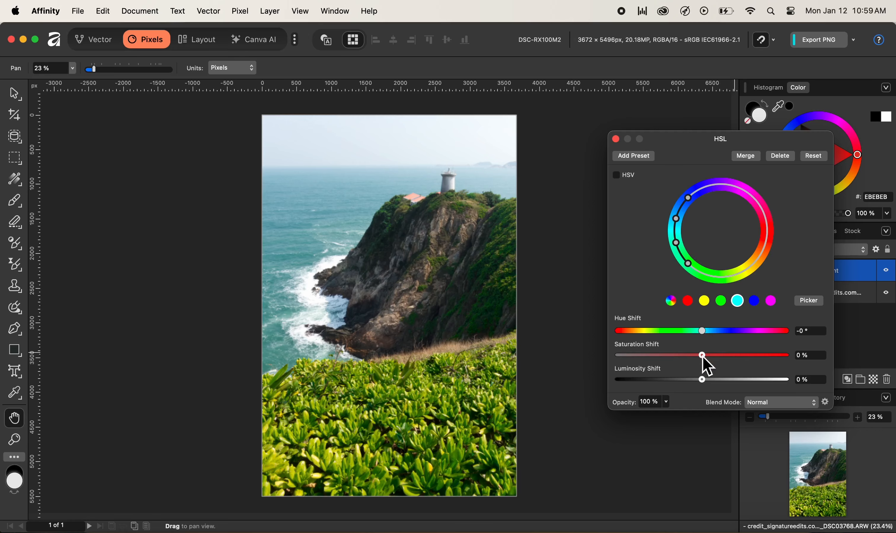
drag(704, 359, 740, 358)
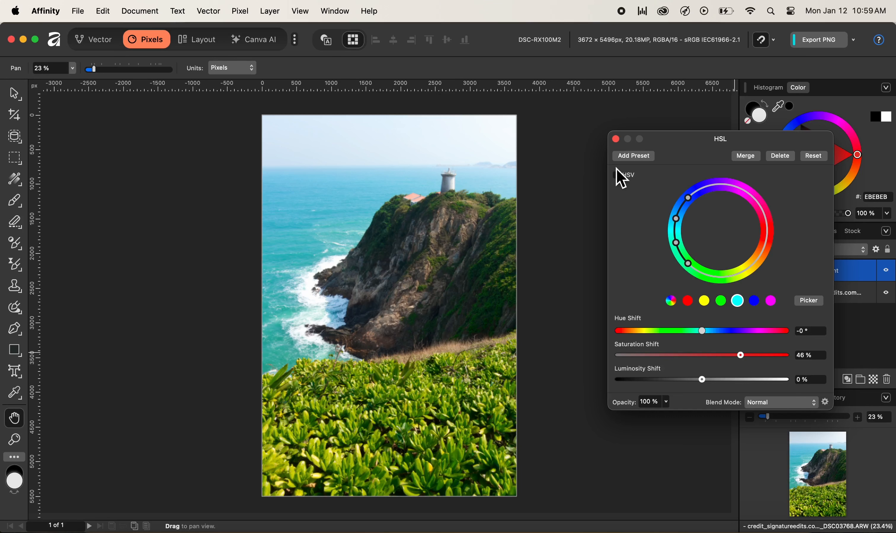
click(615, 139)
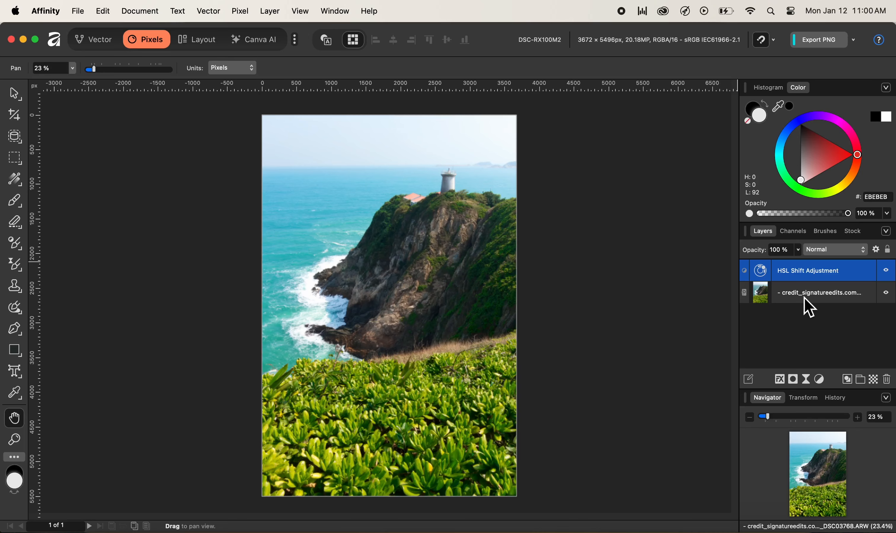
Select the embedded RAW layer beneath the HSL adjustment and reopen it for RAW development.
click(769, 297)
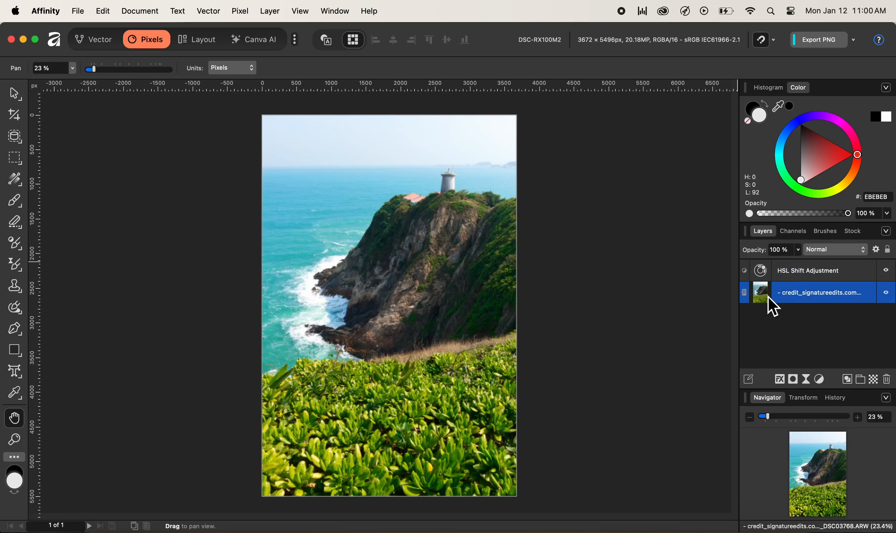
click(13, 94)
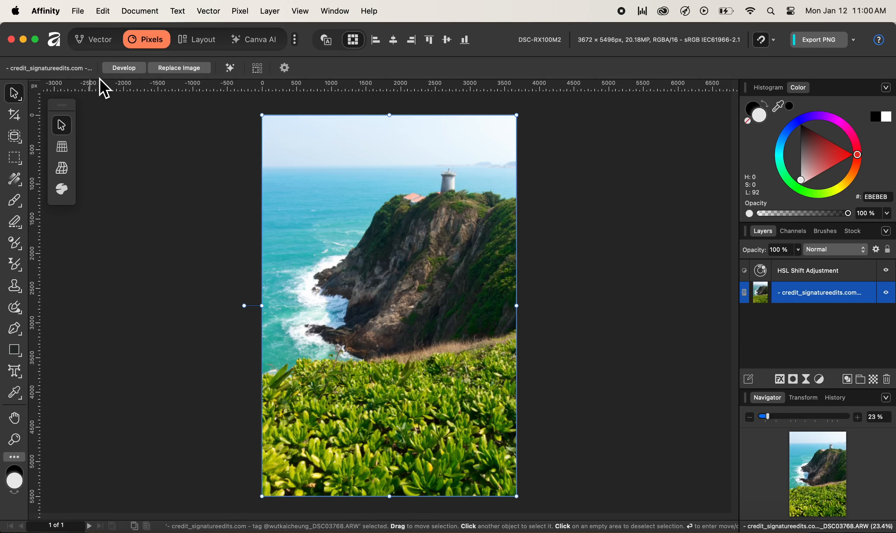
click(121, 69)
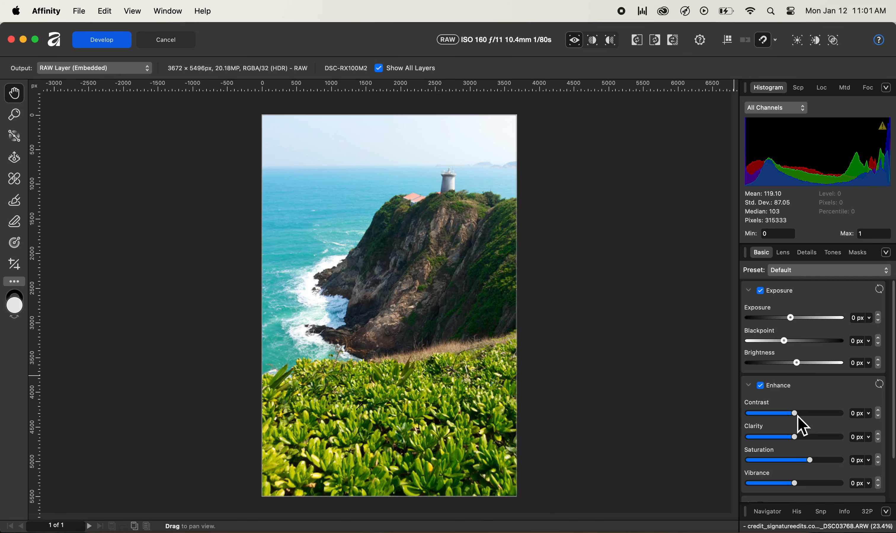
Raise the RAW layer's contrast and clarity, lower its saturation, show all layers, and develop it again.
drag(797, 415, 793, 461)
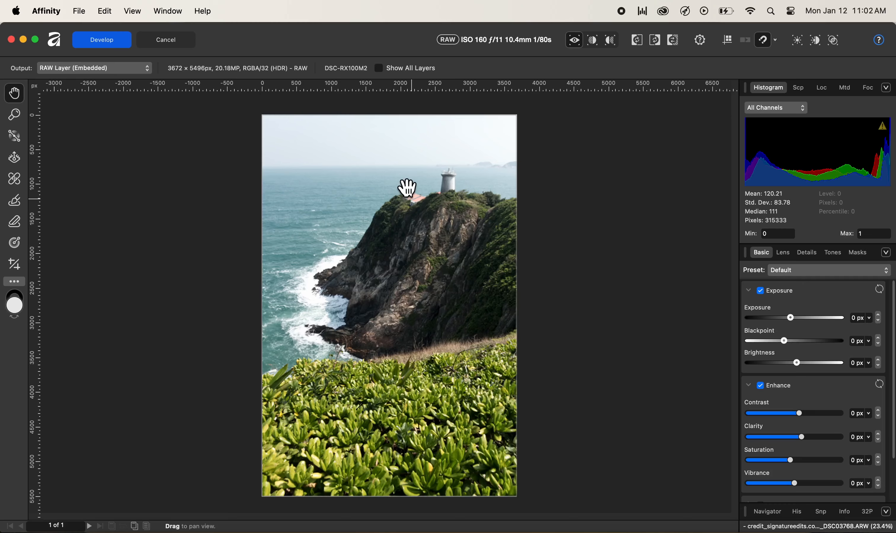
click(382, 72)
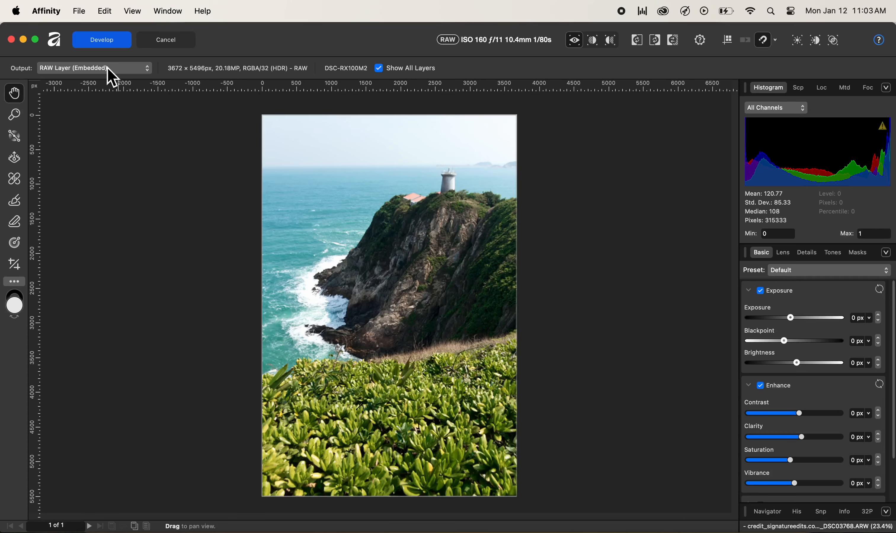
click(104, 44)
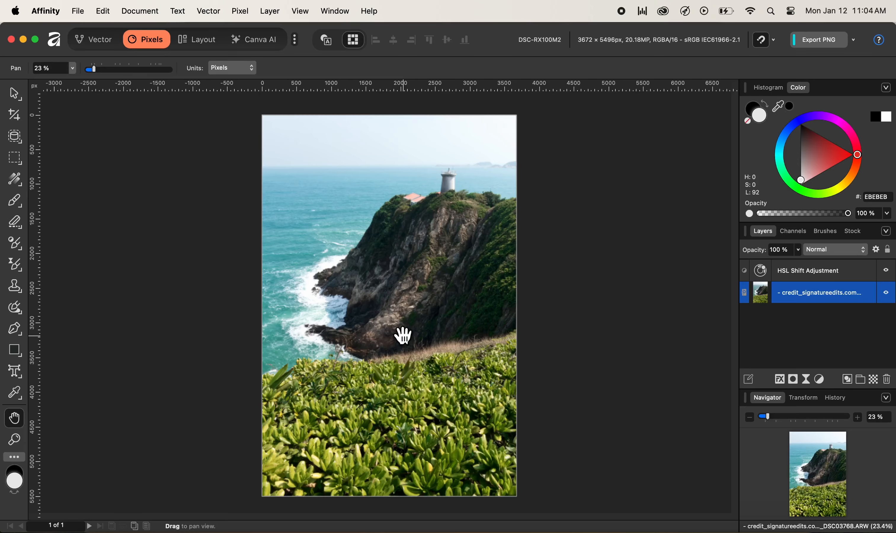
Switch to Finder and open the RAW photo ending in DSC02467.ARW from the Images folder in Affinity.
click(96, 531)
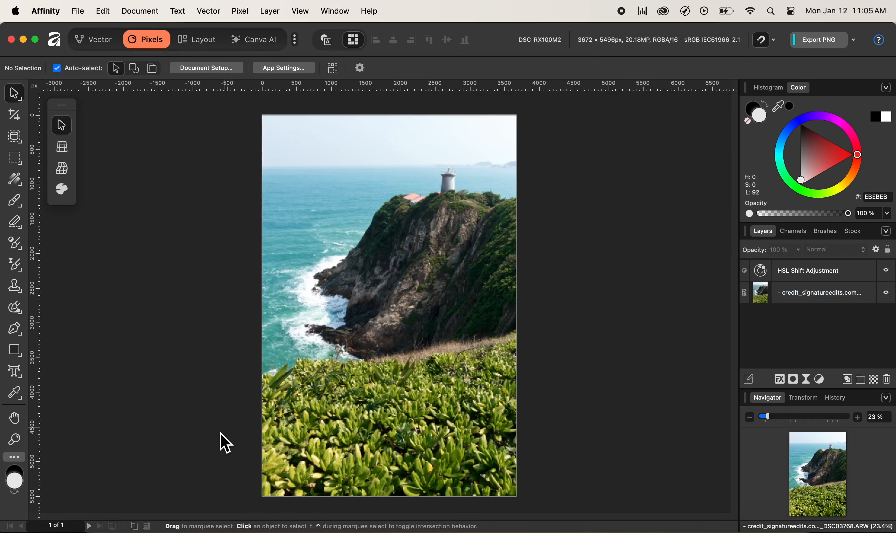
click(96, 530)
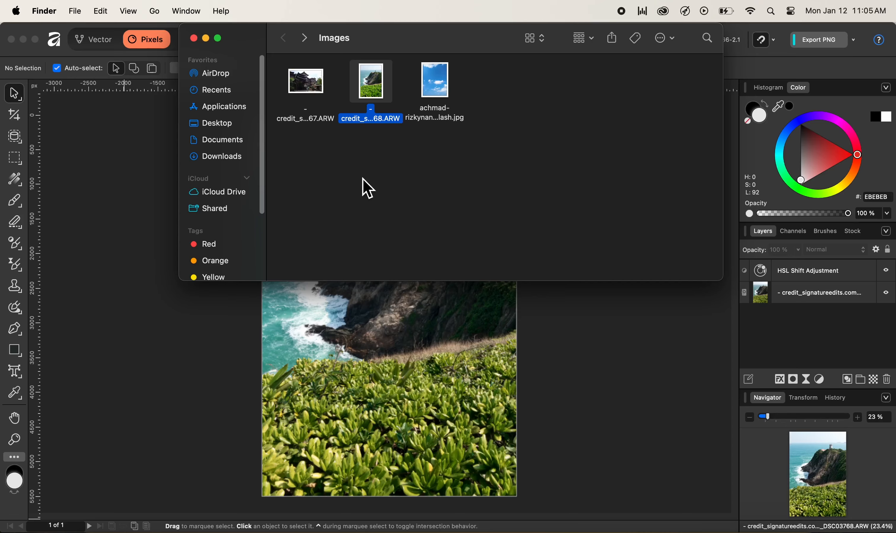
right_click(315, 84)
mouse_move(350, 104)
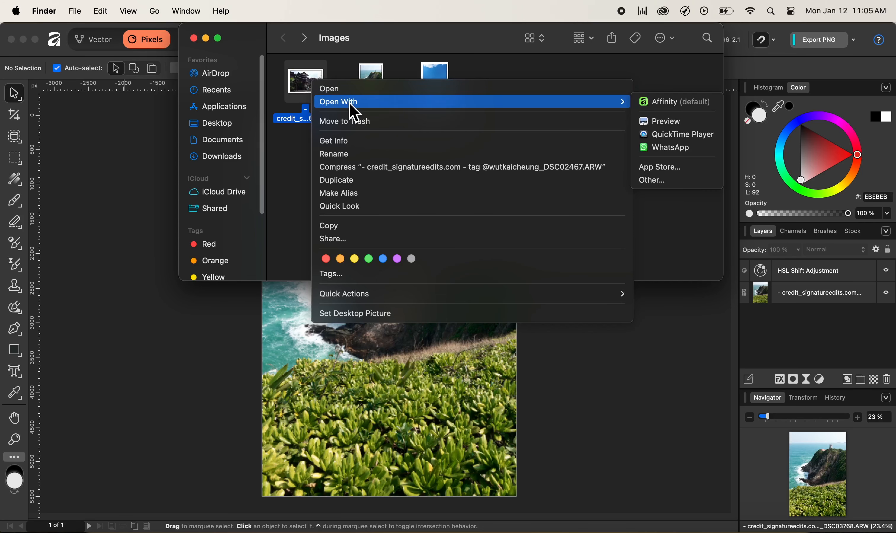
click(671, 103)
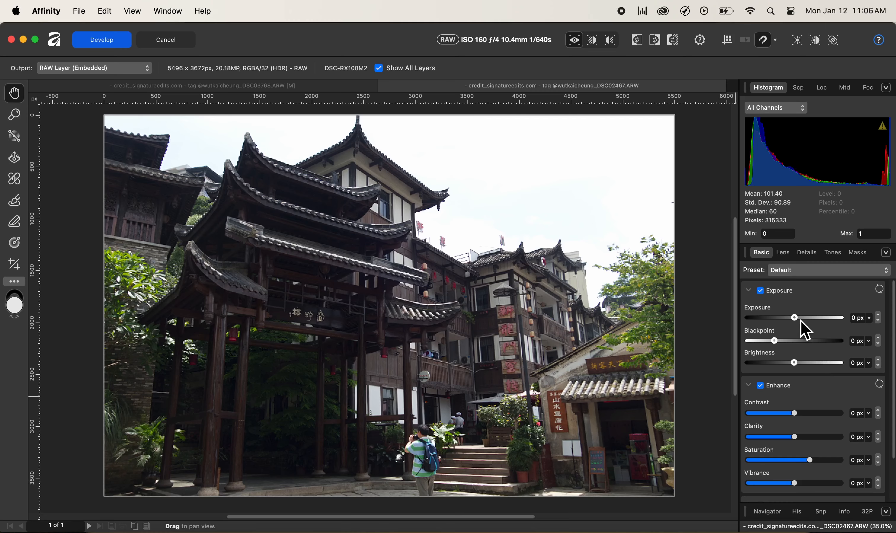
Slightly raise the exposure, blackpoint, brightness, contrast and clarity of the temple photo, and develop it as an embedded RAW layer.
drag(797, 319, 800, 318)
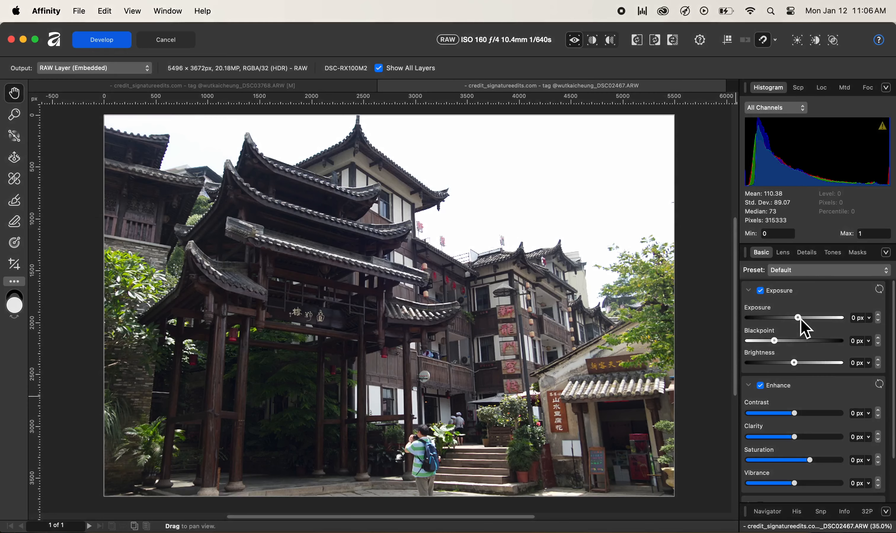
drag(775, 343, 803, 364)
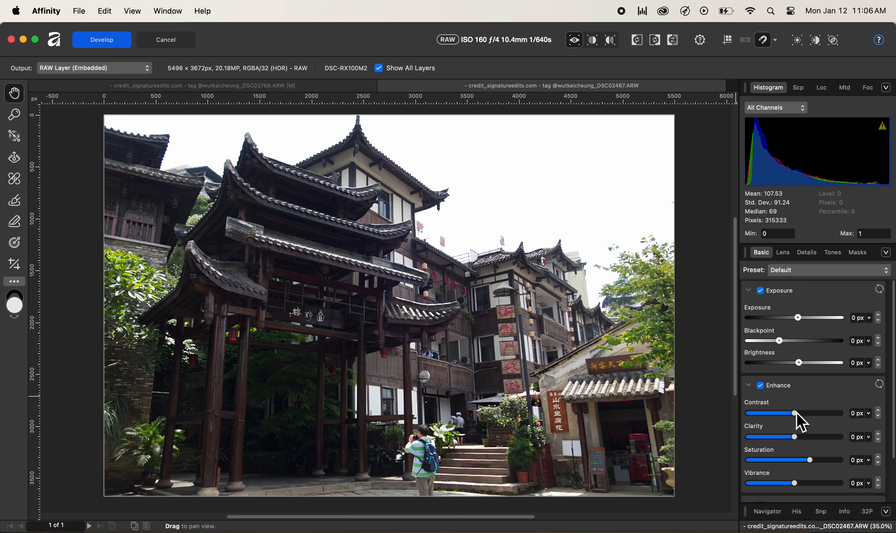
drag(797, 415, 800, 438)
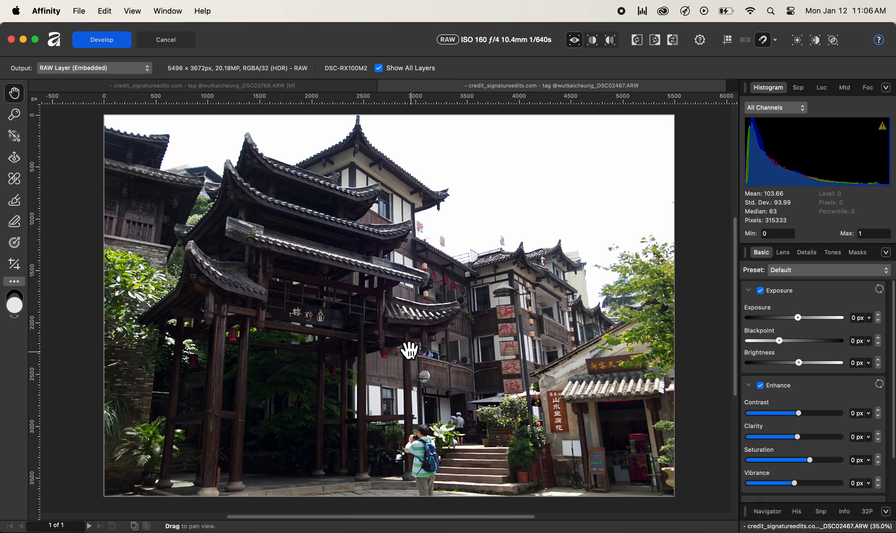
click(105, 40)
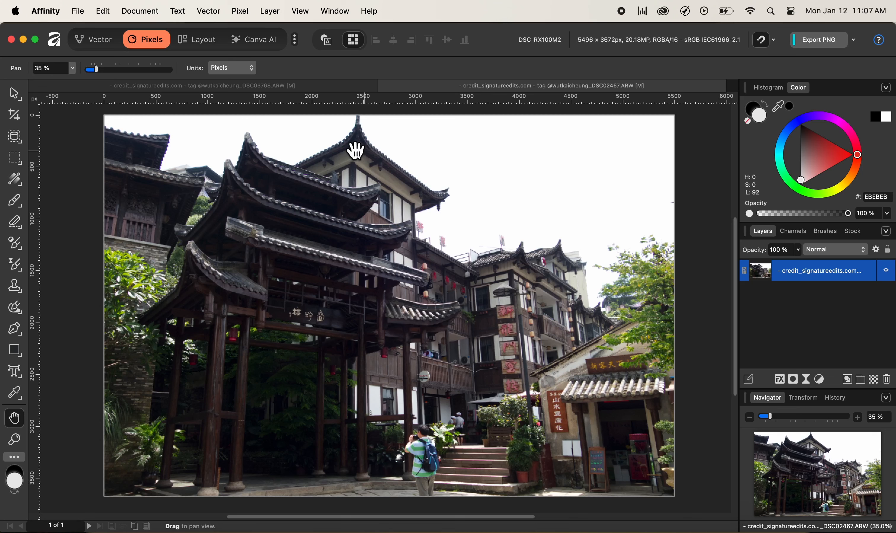
Select the white sky with the Flood Select Tool in add mode at 18% tolerance.
click(21, 142)
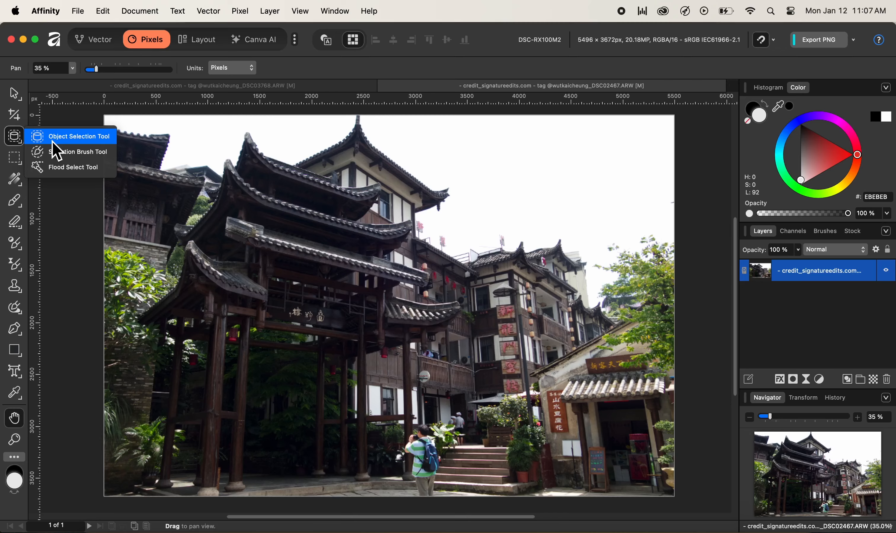
click(62, 180)
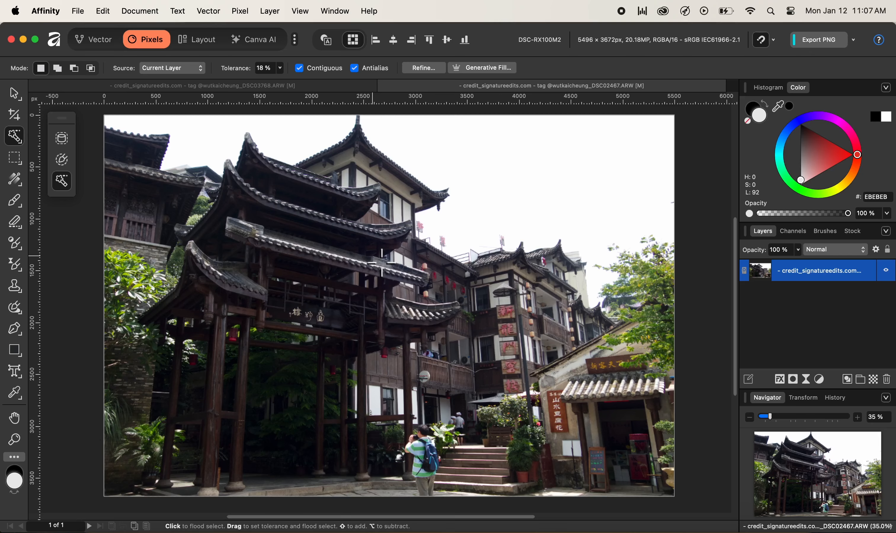
click(58, 69)
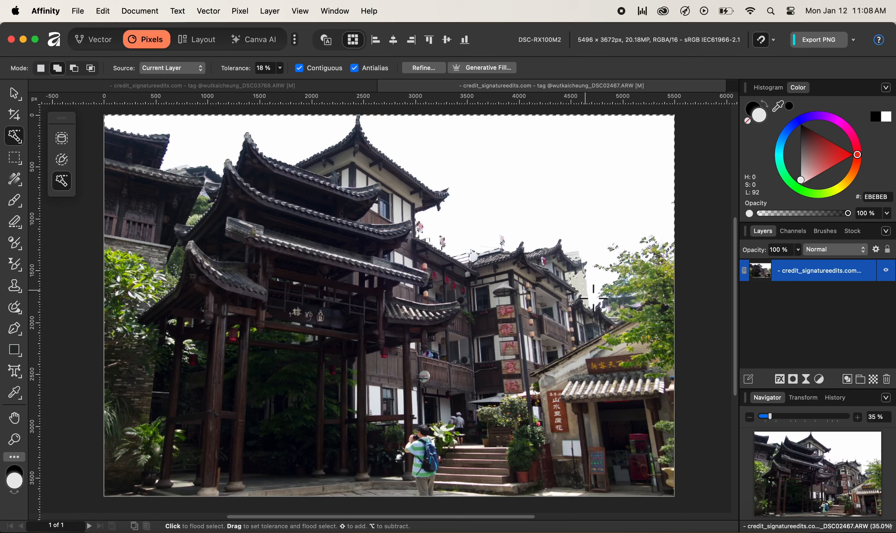
Refine the sky selection with the Matte adjustment brush at 320 px along the tree edge beside the buildings, and apply the refinement.
click(425, 68)
drag(610, 256, 784, 196)
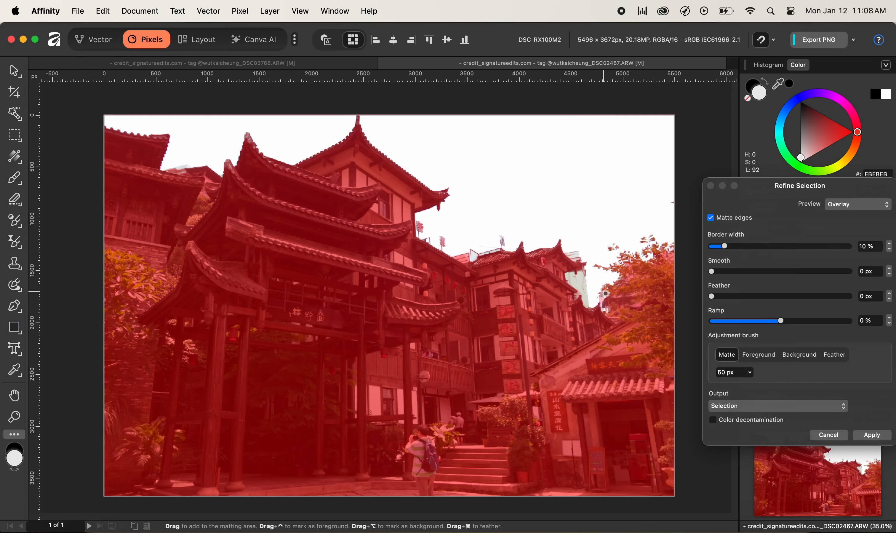
click(605, 298)
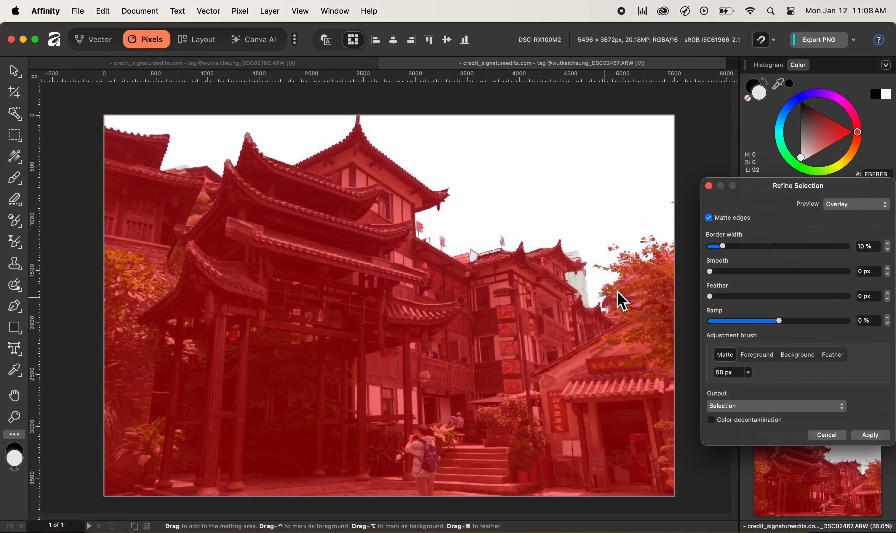
click(749, 372)
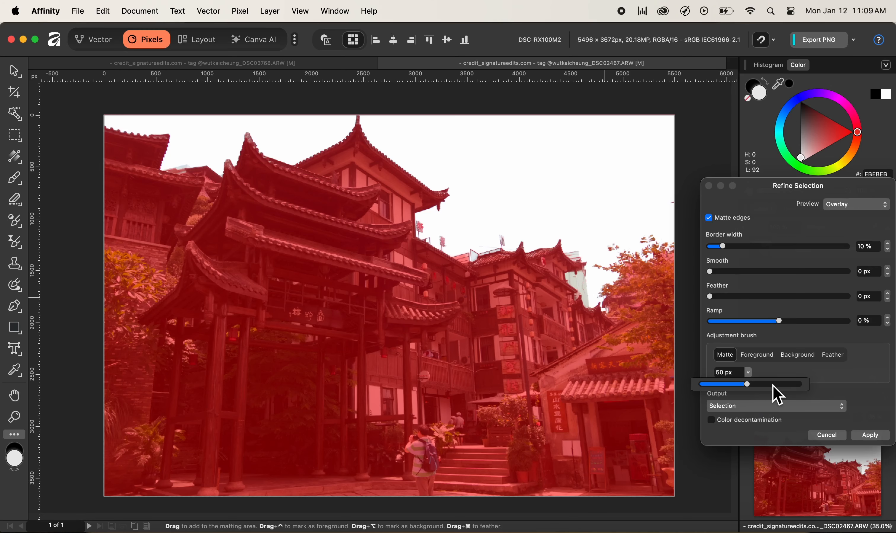
mouse_move(753, 389)
mouse_down()
mouse_move(789, 386)
mouse_move(781, 385)
mouse_up()
click(784, 373)
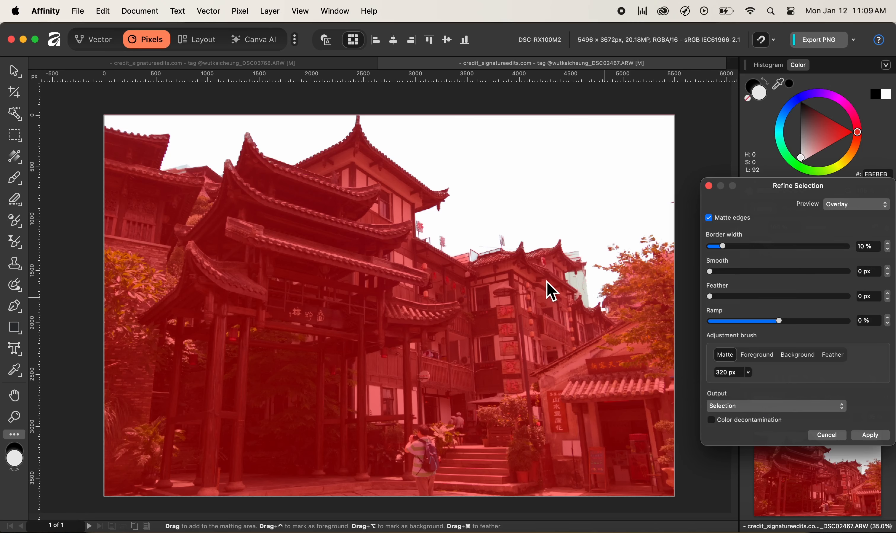
click(618, 298)
click(618, 309)
mouse_move(618, 309)
mouse_down()
mouse_move(624, 284)
mouse_move(612, 265)
mouse_move(628, 247)
mouse_move(639, 270)
mouse_move(658, 250)
mouse_move(652, 244)
mouse_move(666, 269)
mouse_move(677, 256)
mouse_move(612, 288)
mouse_up()
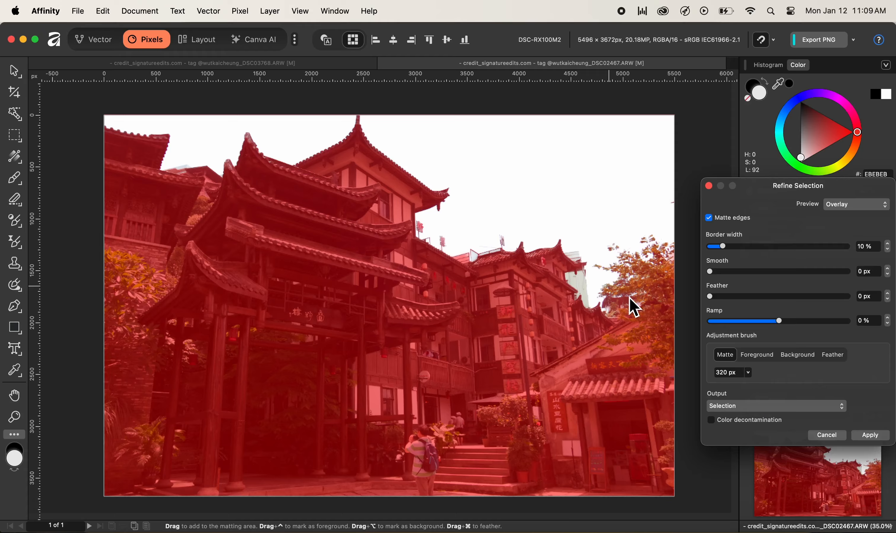
click(874, 437)
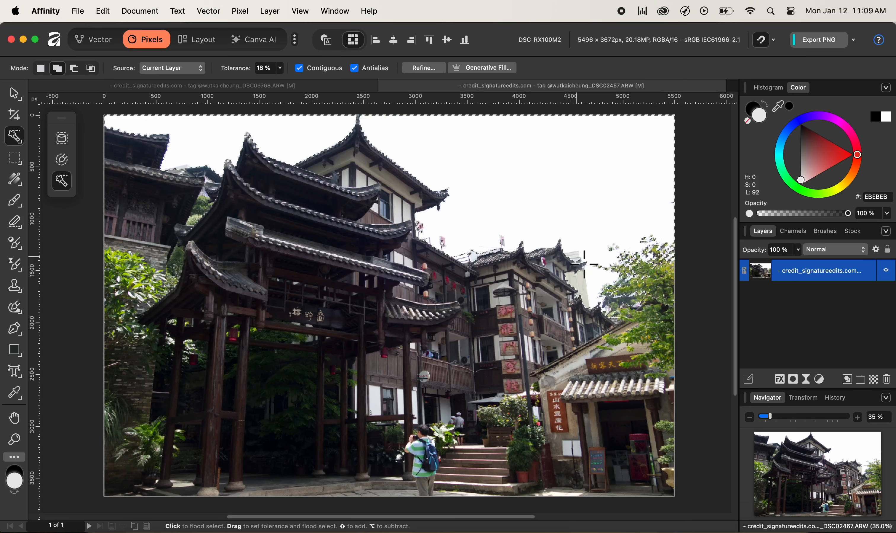
Subtract the pale building behind the tiled roofs from the sky selection with the Selection Brush Tool at 117.6 px width.
key(super+1)
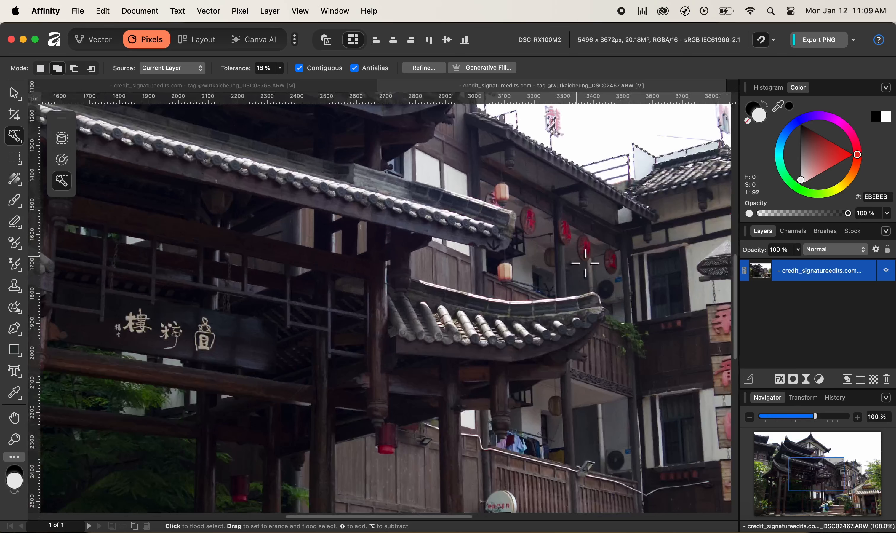
key(super+equal)
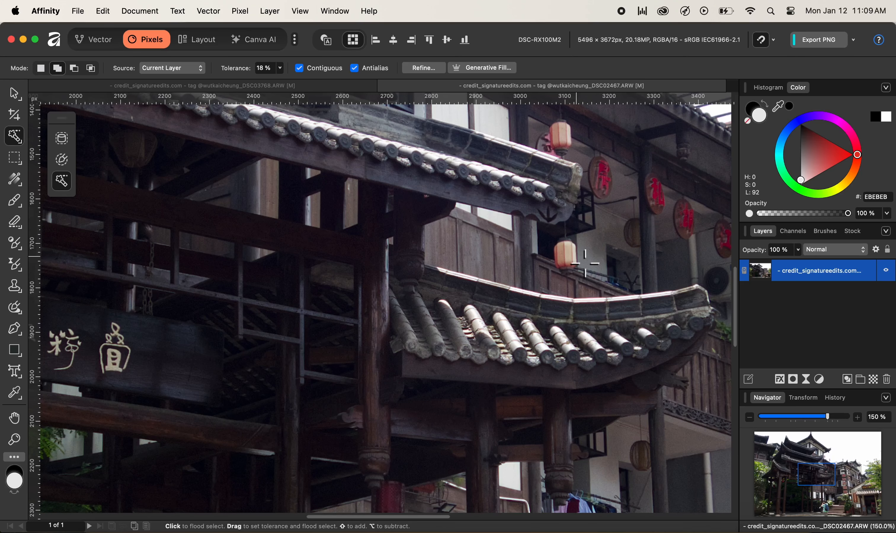
key(space)
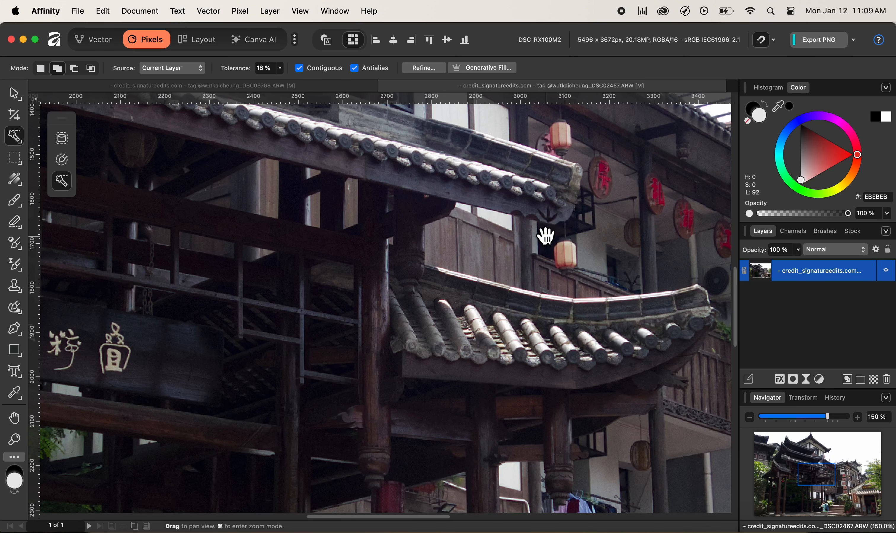
mouse_move(597, 220)
mouse_down()
mouse_move(422, 276)
mouse_move(510, 242)
mouse_move(448, 267)
mouse_up()
mouse_move(582, 234)
mouse_down()
mouse_move(536, 236)
mouse_move(478, 259)
mouse_up()
drag(610, 200, 380, 257)
drag(573, 283, 414, 202)
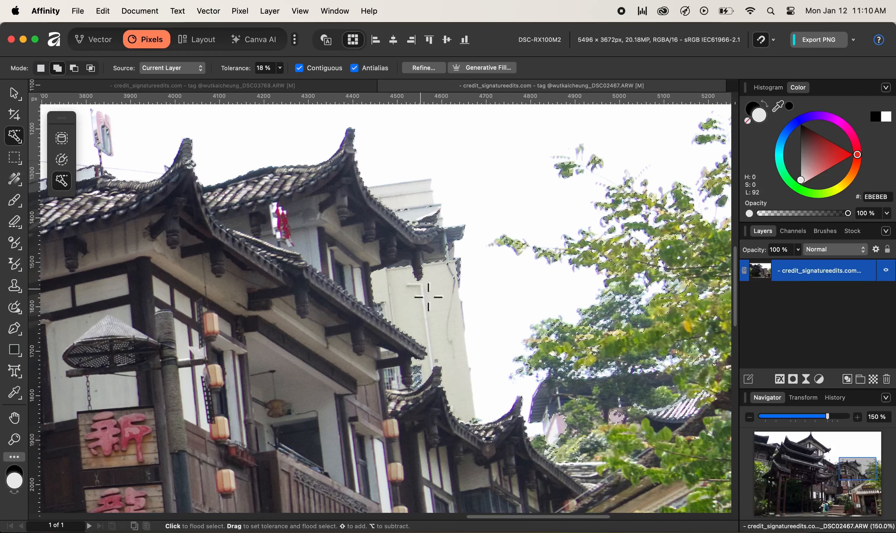
click(62, 162)
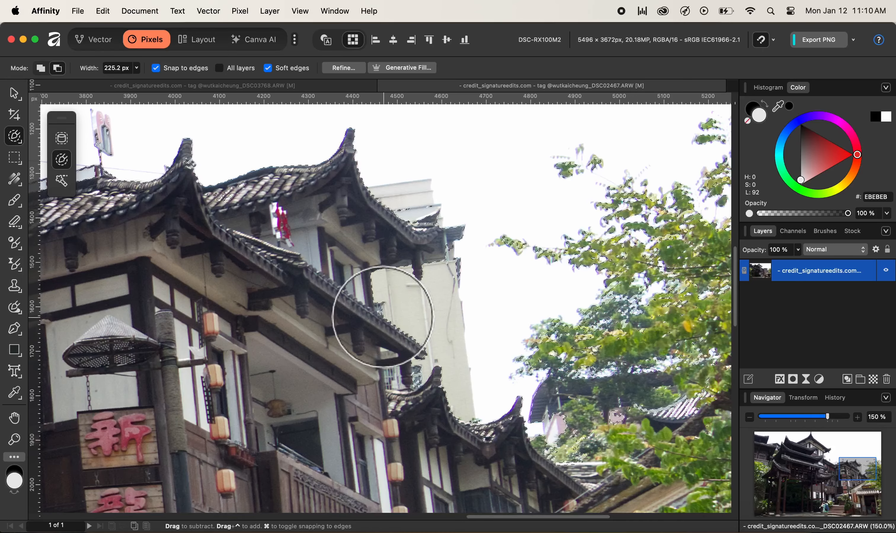
key(bracketleft)
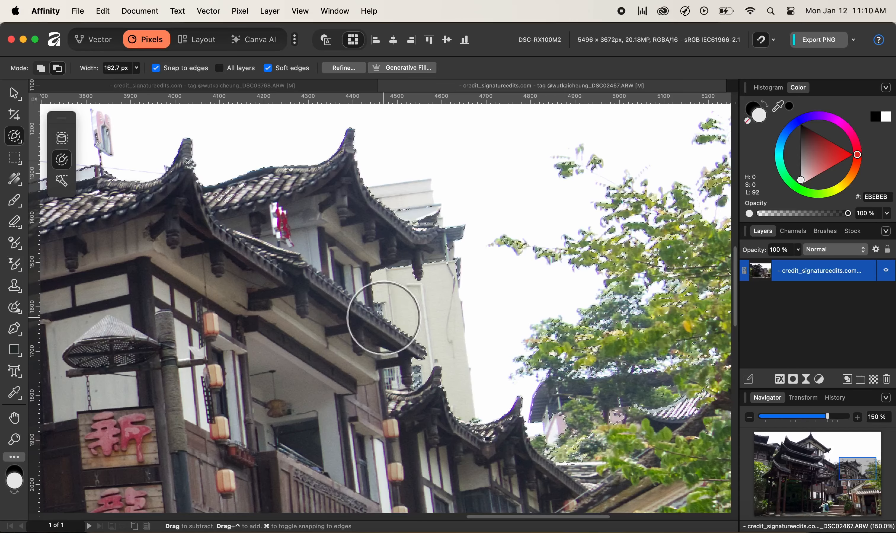
key(bracketleft)
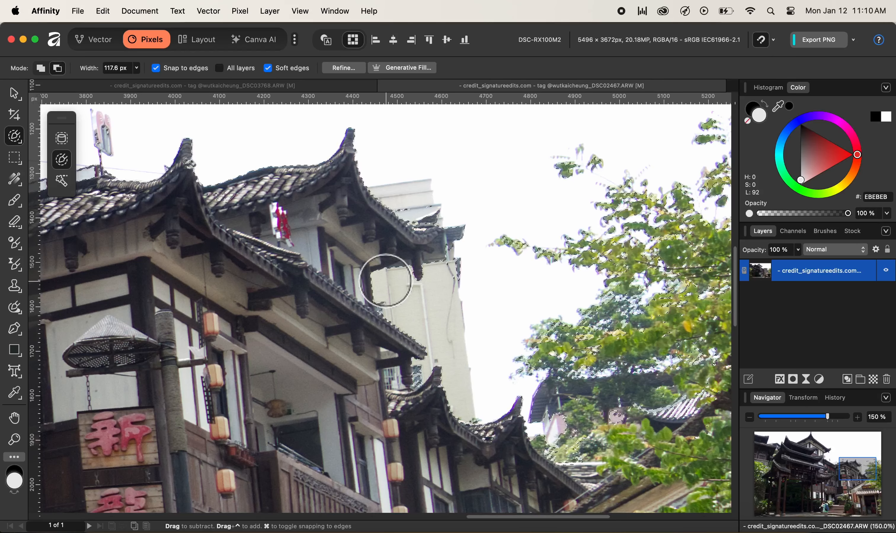
mouse_move(389, 265)
mouse_down()
mouse_move(392, 314)
mouse_move(392, 226)
mouse_up()
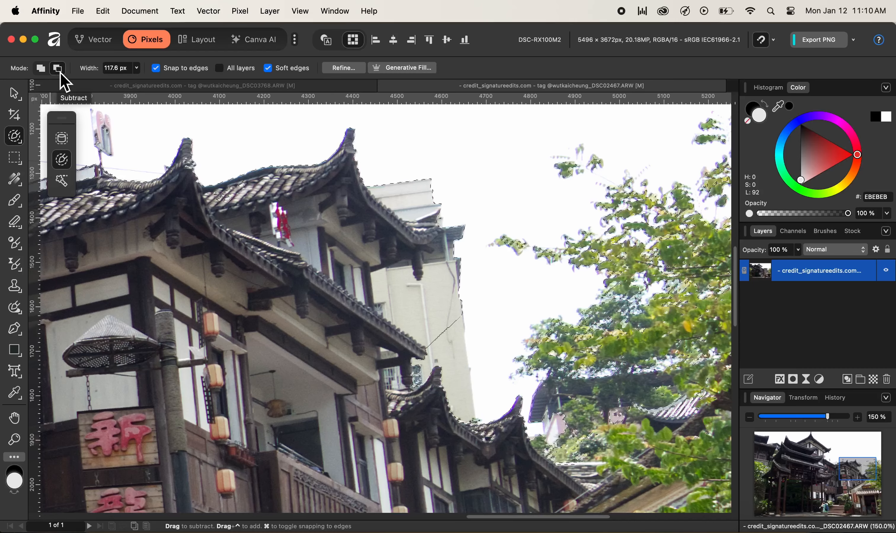
mouse_move(431, 356)
mouse_down()
mouse_move(429, 330)
mouse_move(442, 437)
mouse_move(455, 451)
mouse_up()
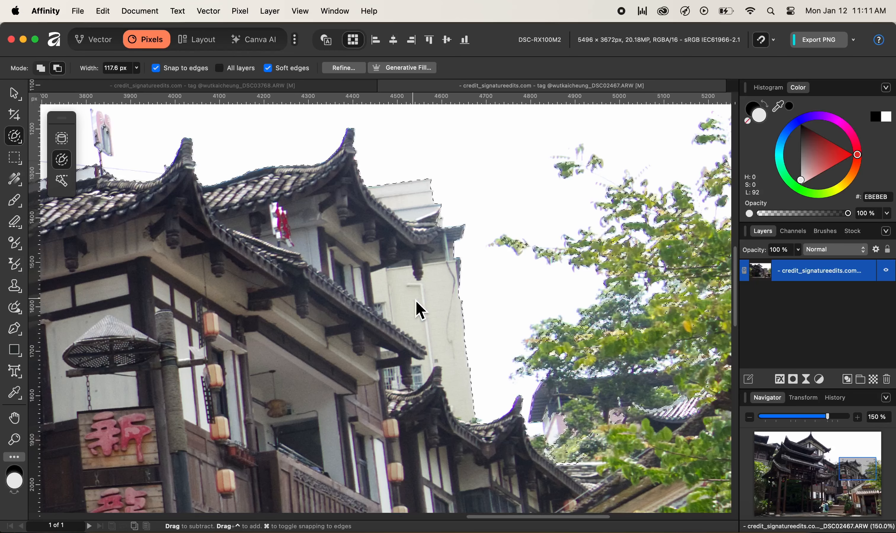
Mask the temple RAW layer with the sky selection and deselect.
key(super+0)
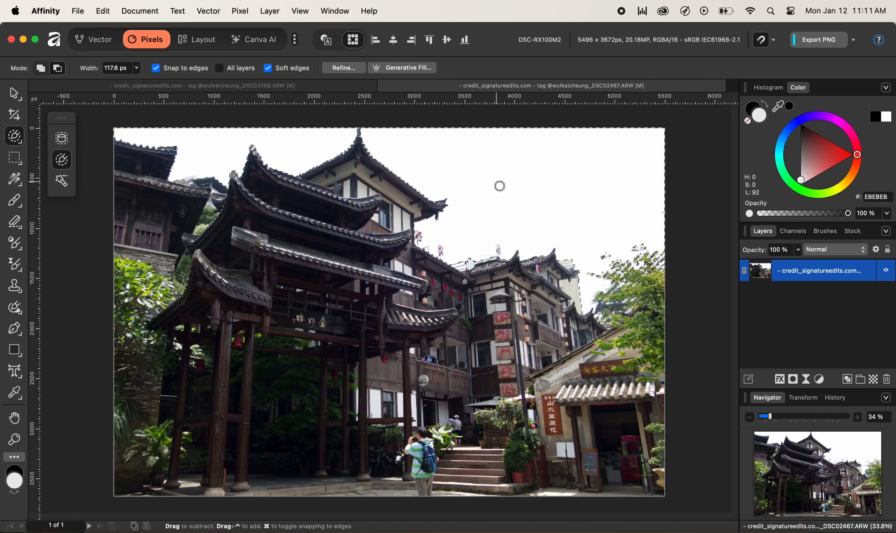
click(794, 380)
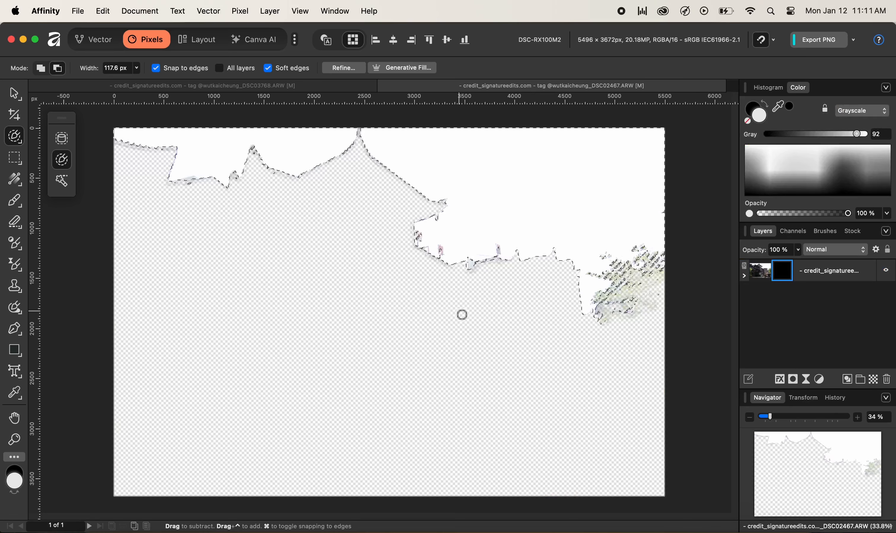
key(super+d)
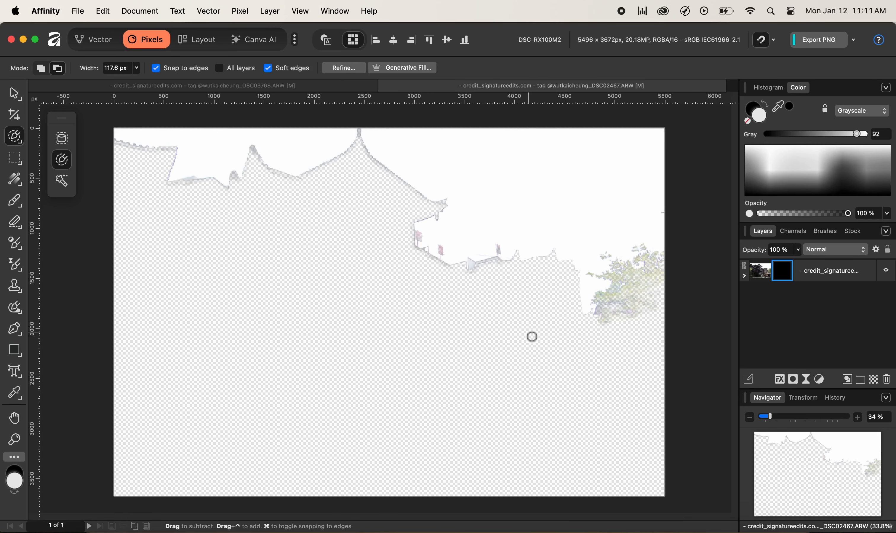
Invert the RAW layer's mask to hide the sky and reveal the temple and buildings.
key(v)
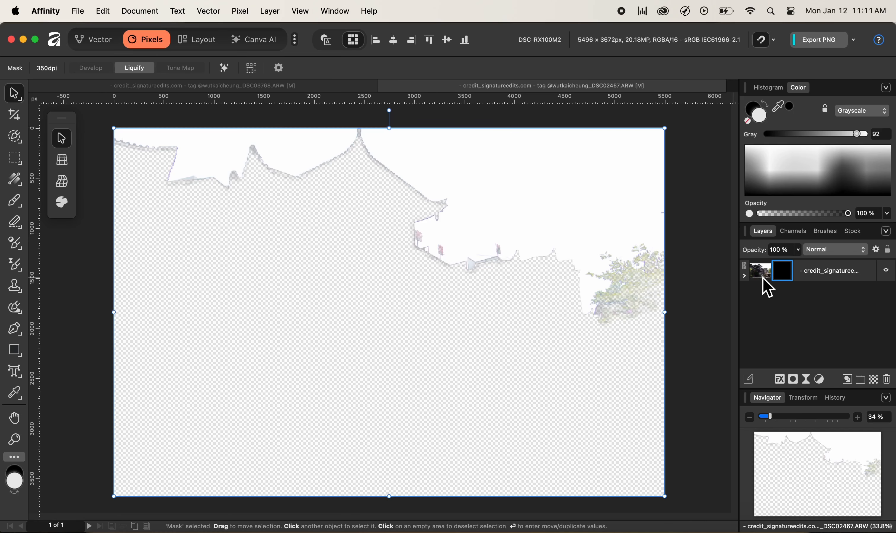
click(785, 277)
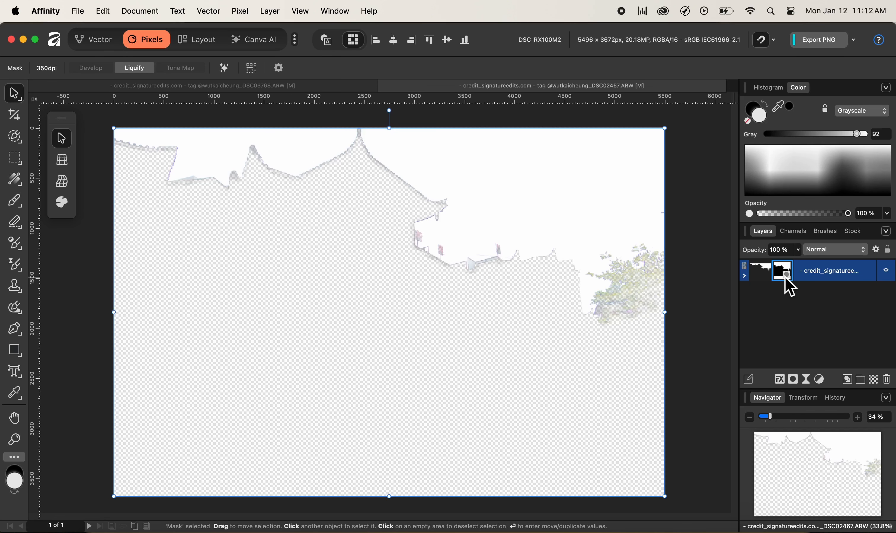
alt+click(786, 279)
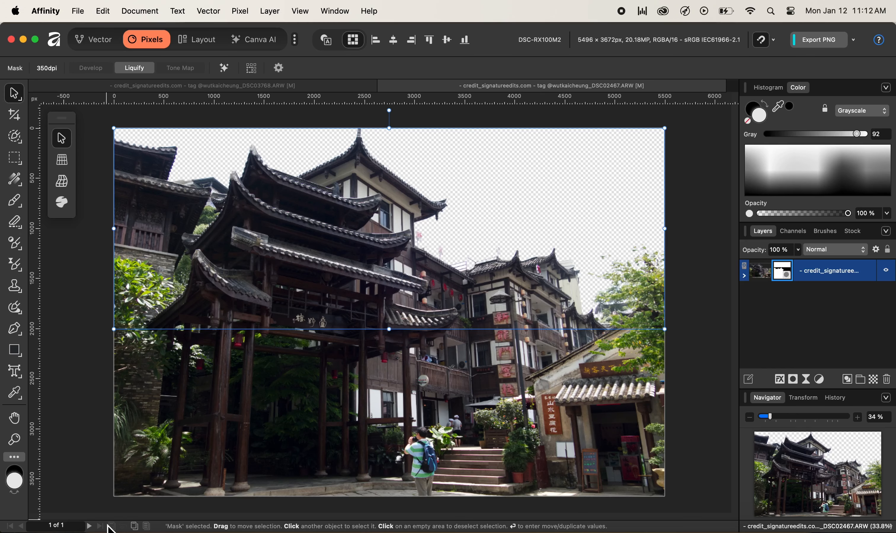
Switch to Finder and place the blue sky JPG from the Images folder into the temple document.
click(96, 528)
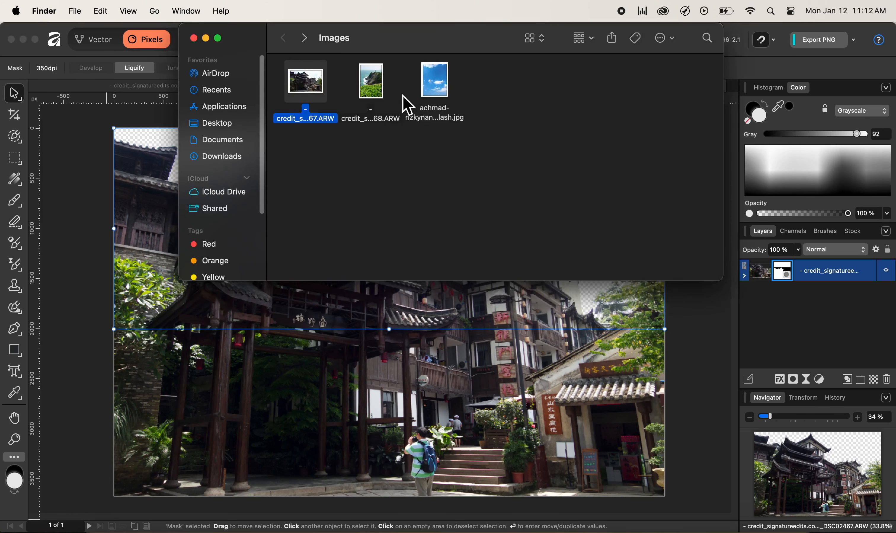
click(447, 91)
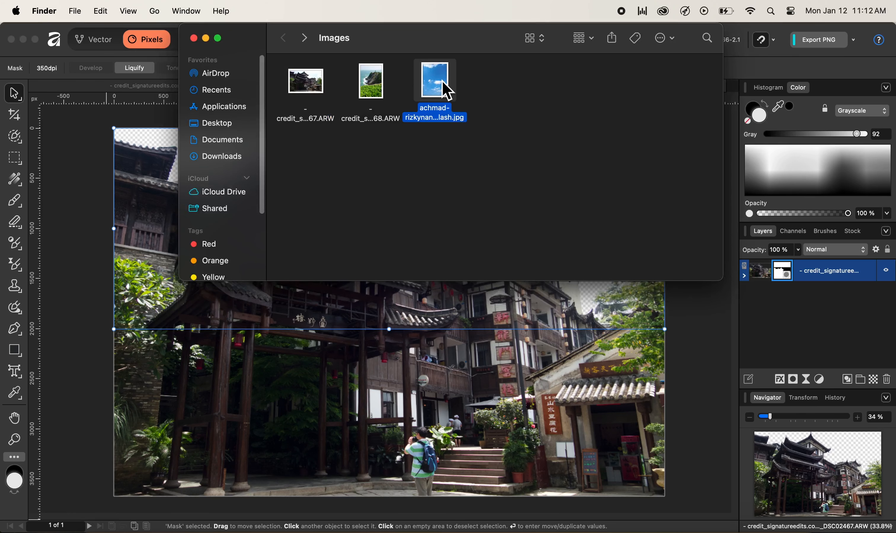
drag(446, 91, 410, 260)
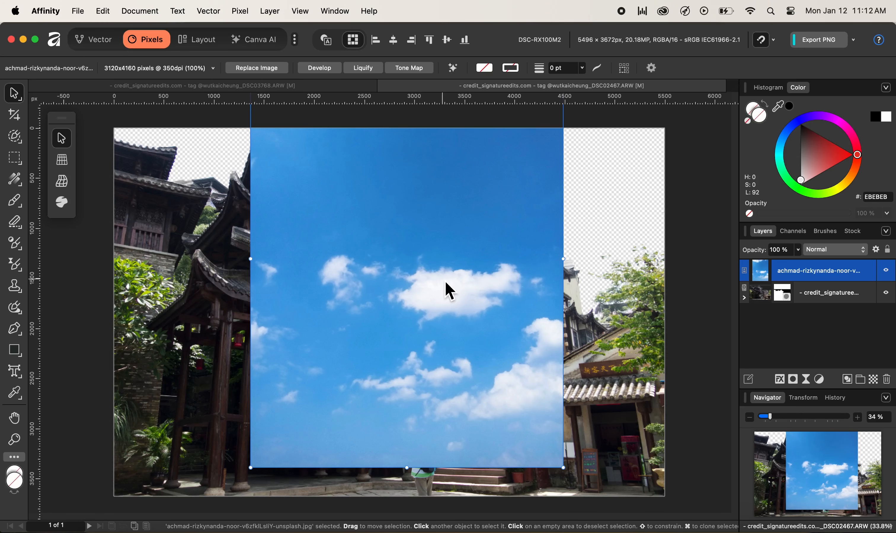
Enlarge the placed sky image to about 181% so it spans the full width of the temple photo.
key(super+minus)
key(super+minus)
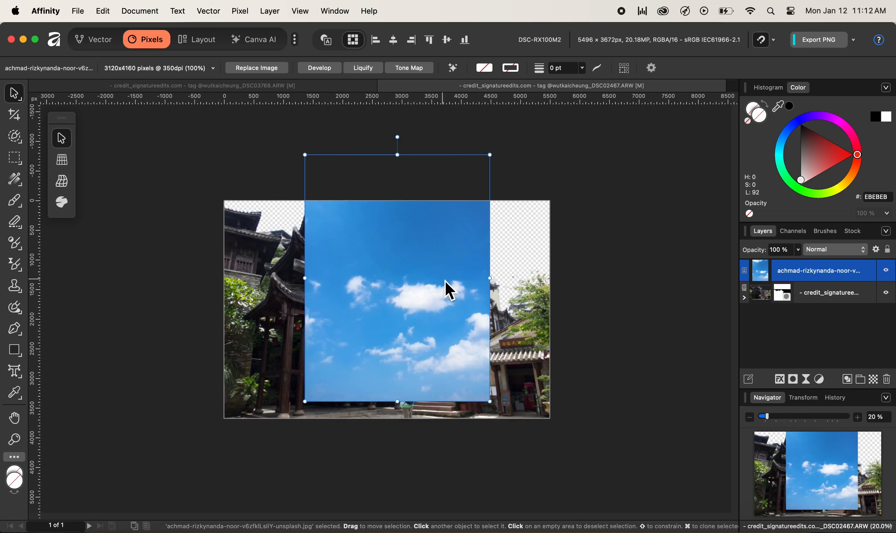
drag(403, 417, 412, 467)
drag(245, 259, 219, 261)
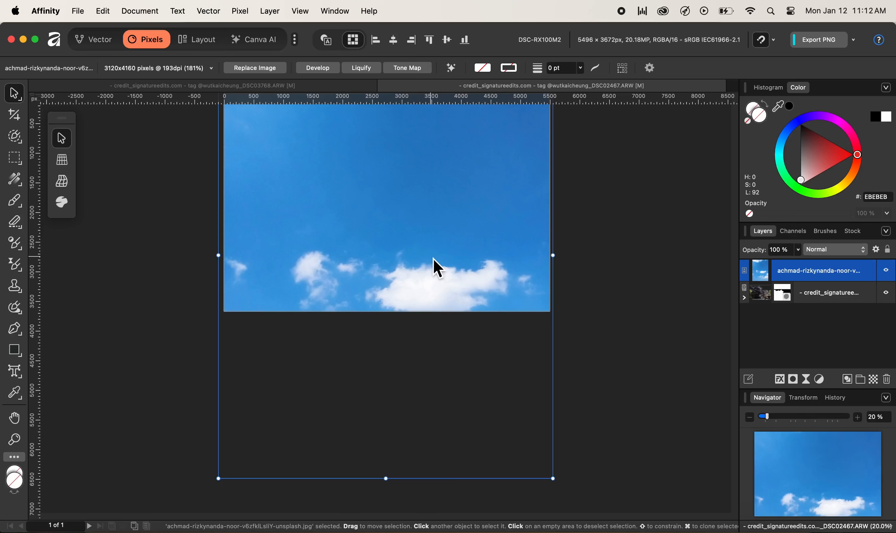
Move the sky image up to cover the photo's upper half and reorder its layer below the masked RAW layer.
scroll(433, 259, up, 2)
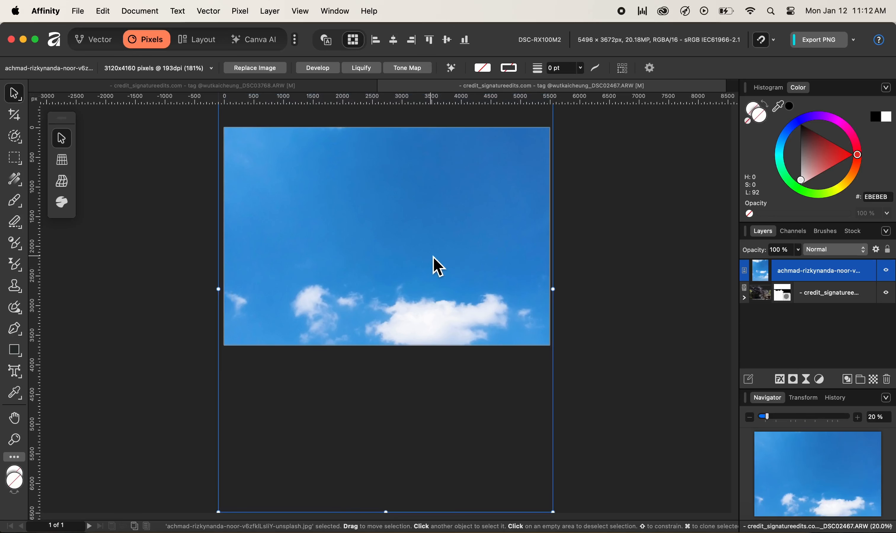
scroll(419, 246, up, 2)
drag(428, 334, 430, 97)
drag(412, 260, 412, 239)
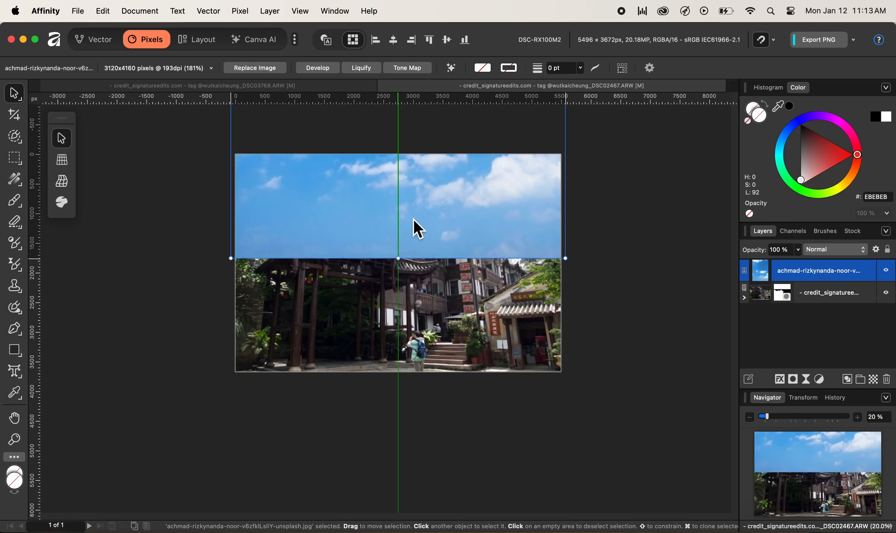
drag(413, 225, 414, 241)
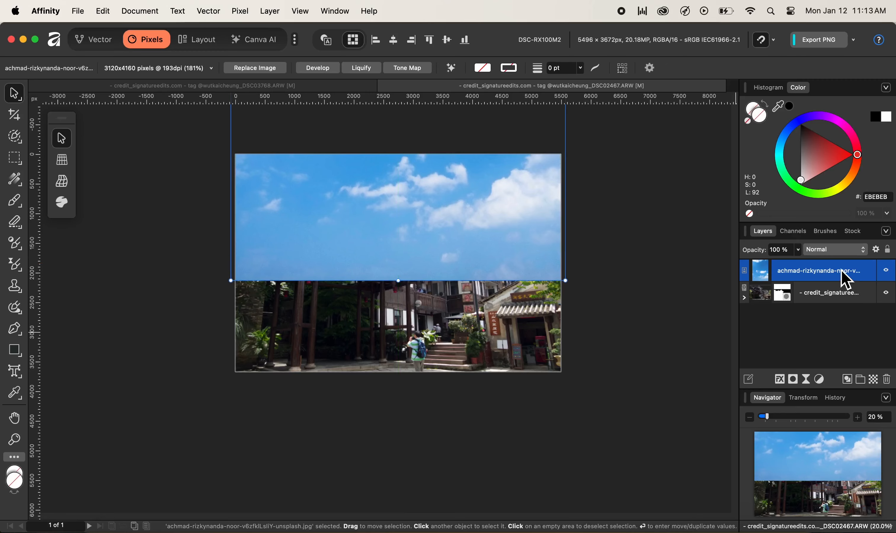
drag(842, 279, 842, 305)
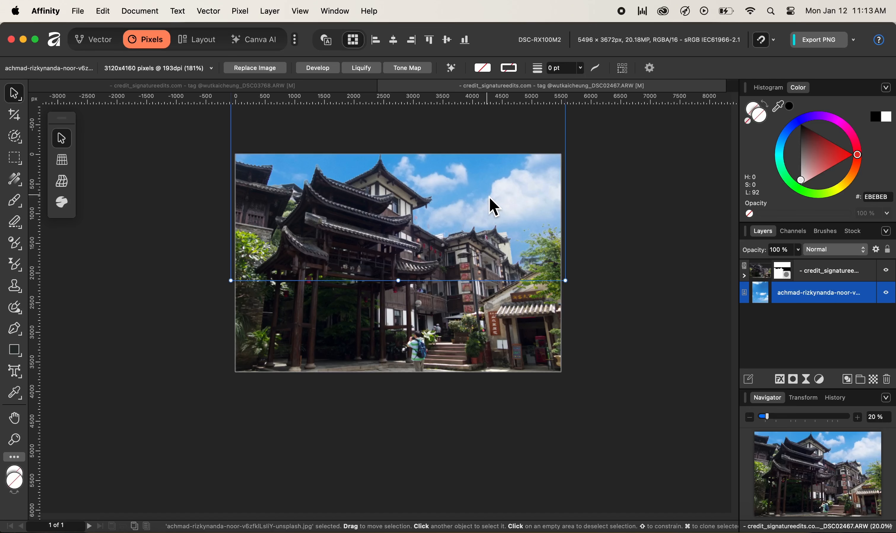
Reopen the masked temple RAW layer for development and enable the Curves adjustment in its tone settings.
click(770, 280)
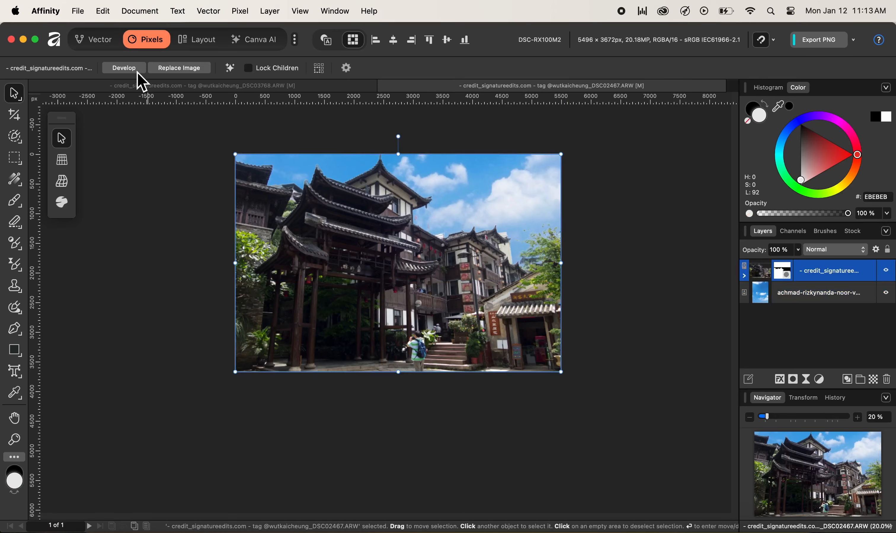
double_click(765, 275)
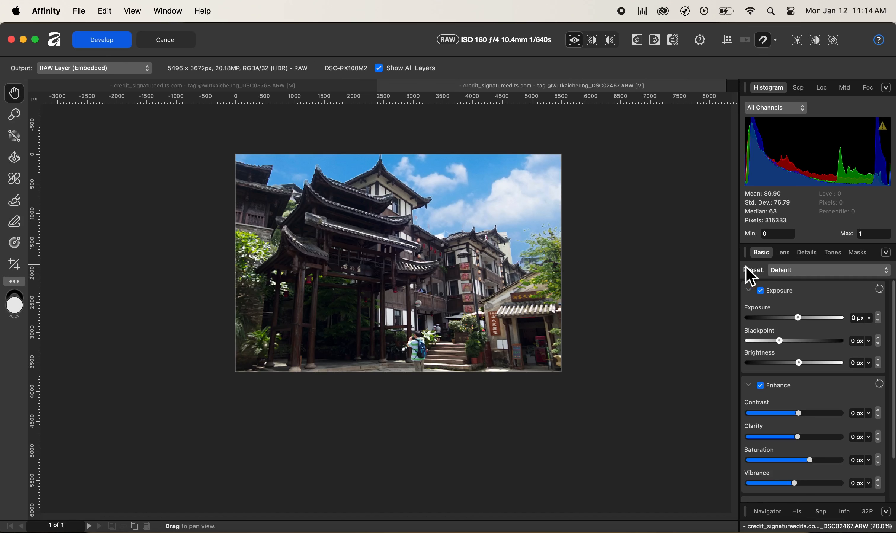
click(830, 254)
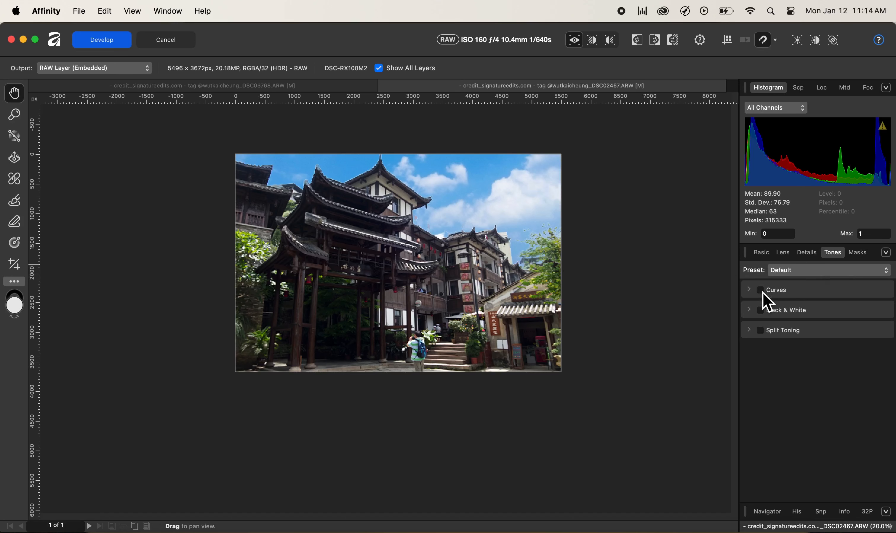
click(762, 291)
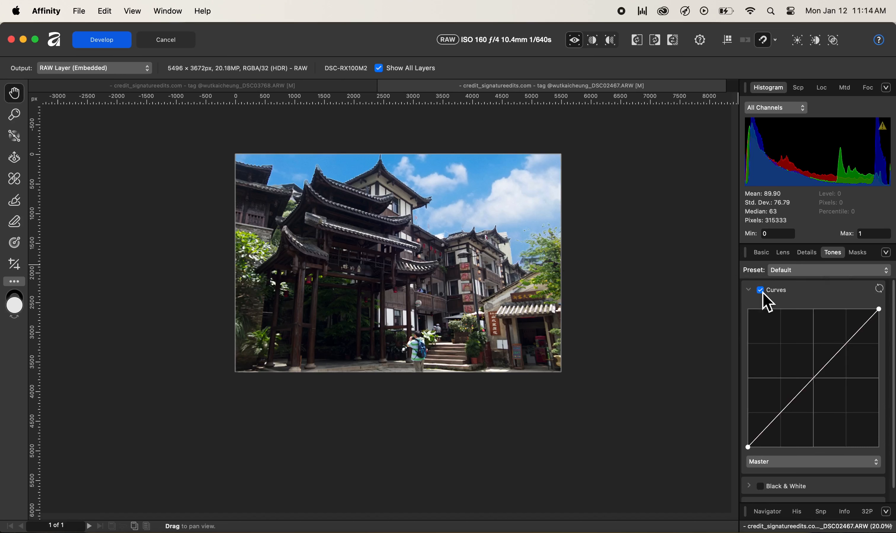
Boost the Blue channel's highlights by moving the upper end point of its curve slightly inward along the top edge.
click(835, 464)
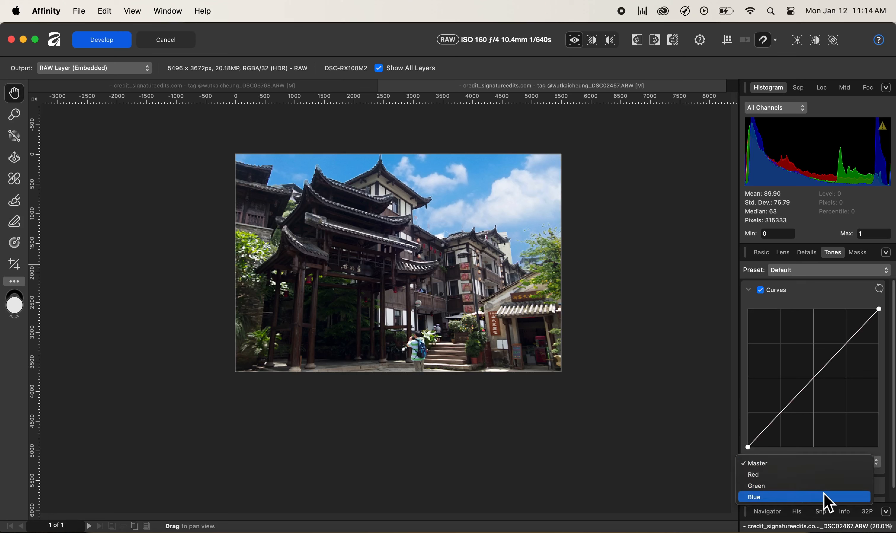
click(826, 497)
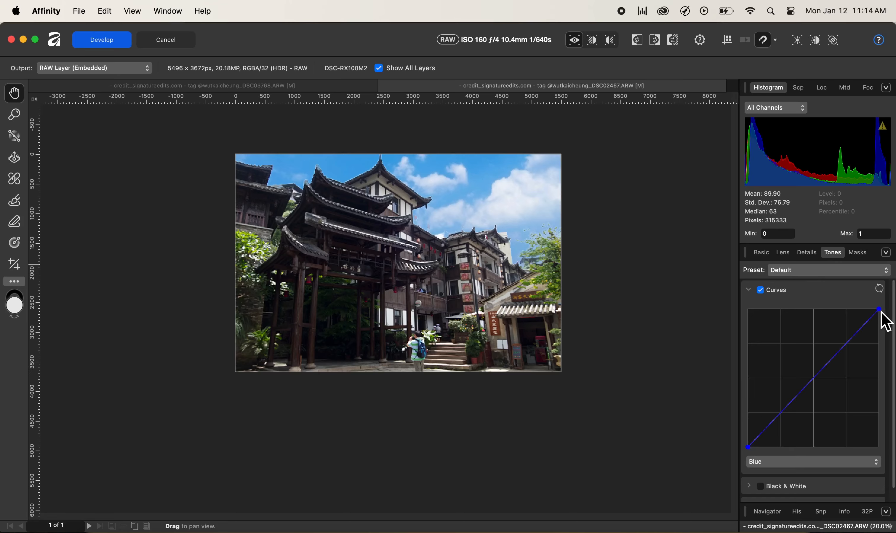
drag(881, 313, 860, 312)
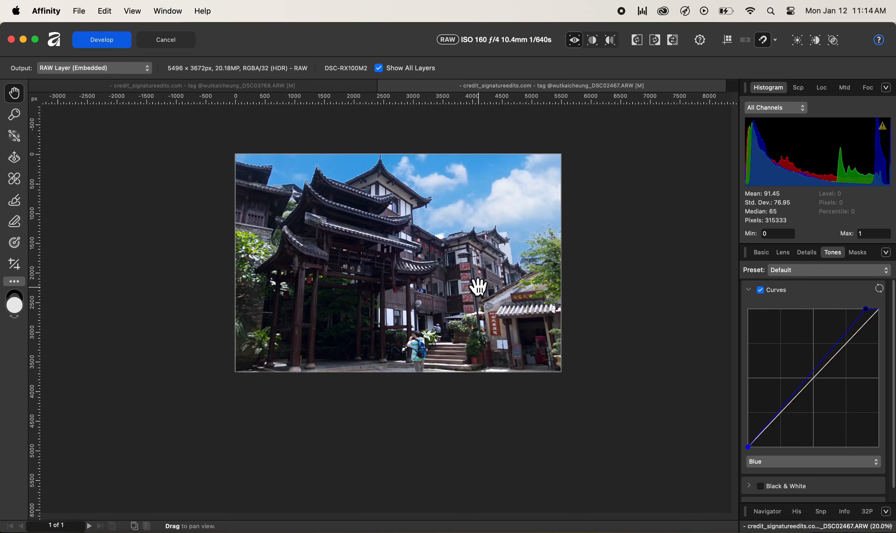
Shape a gentle S-curve on the Master channel, raising a highlight point and lowering a shadow point for more contrast.
click(780, 459)
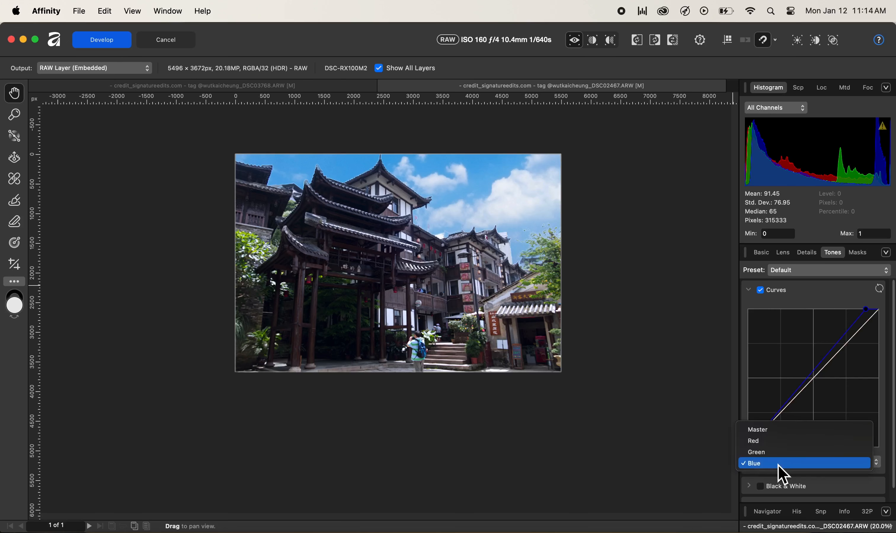
click(785, 430)
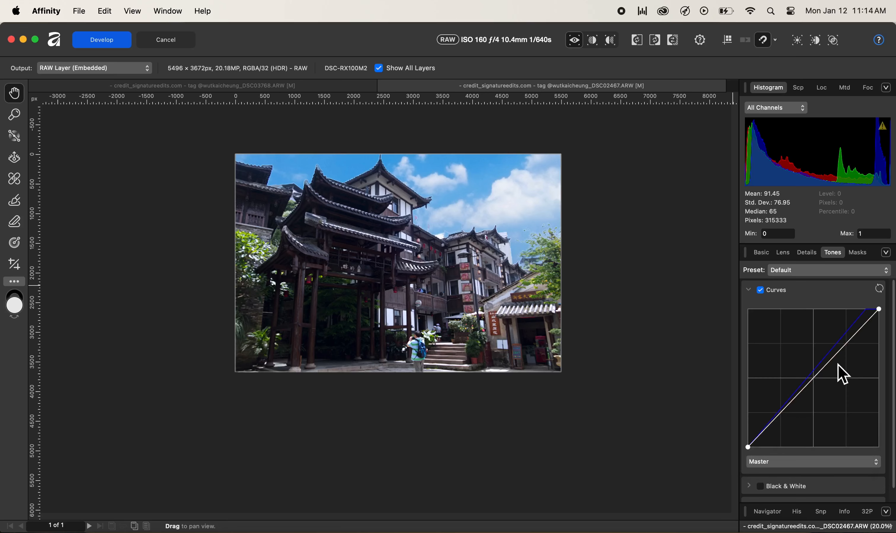
click(850, 344)
drag(852, 345, 847, 338)
drag(788, 406, 792, 407)
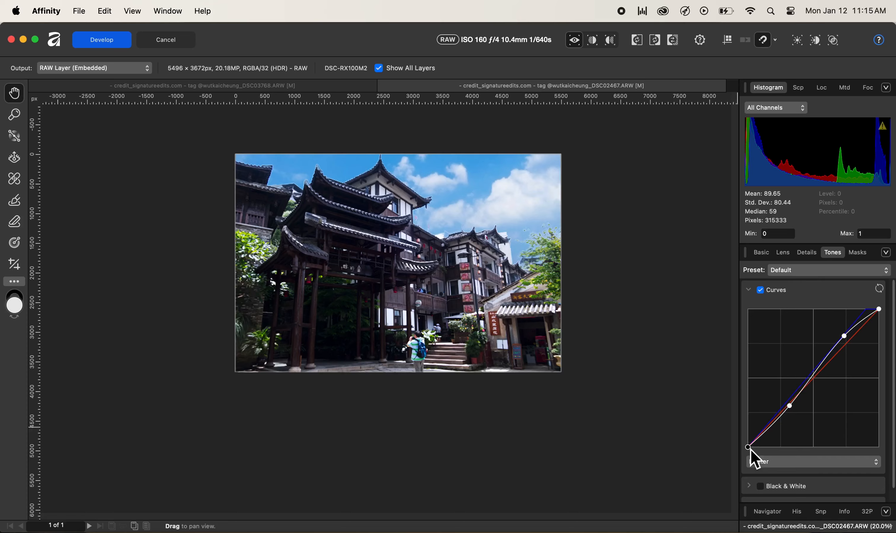
Lift the Master curve's black point slightly for faded shadows, fine-tuning it with the other layers temporarily hidden.
drag(751, 448, 751, 438)
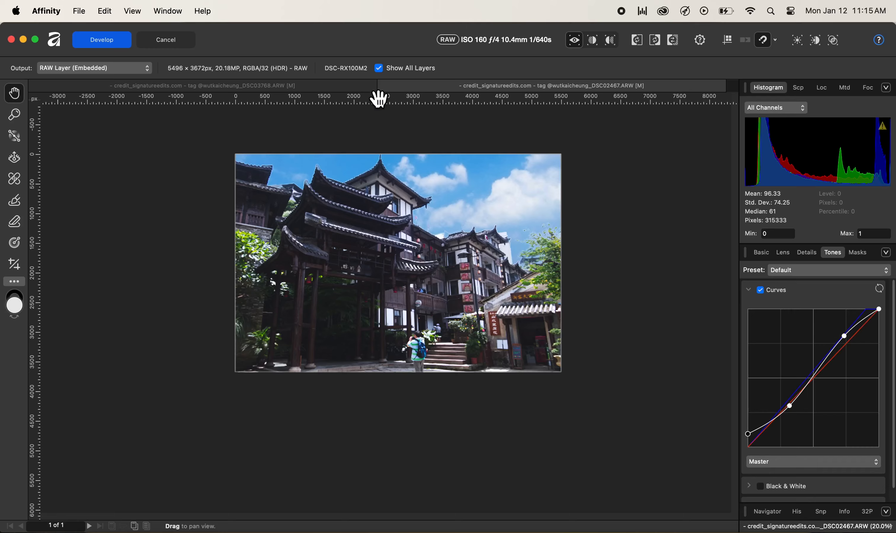
click(379, 68)
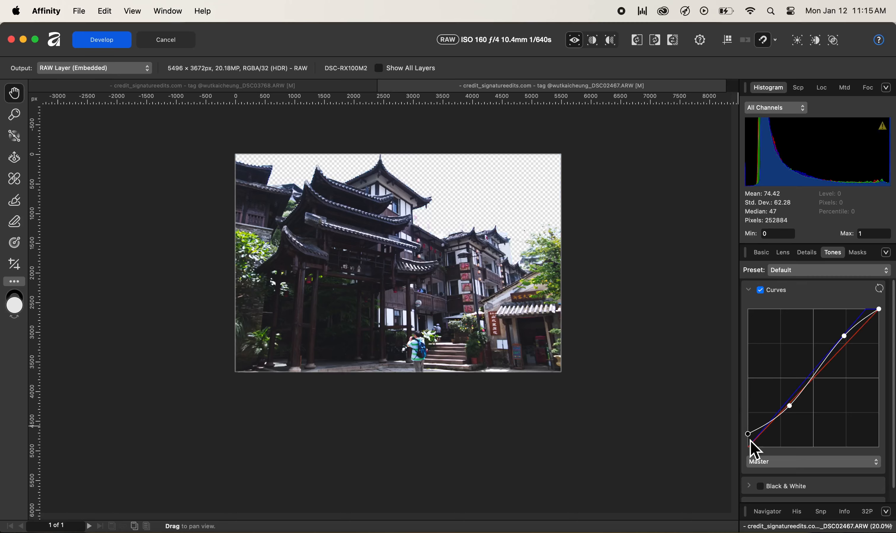
drag(750, 440, 750, 444)
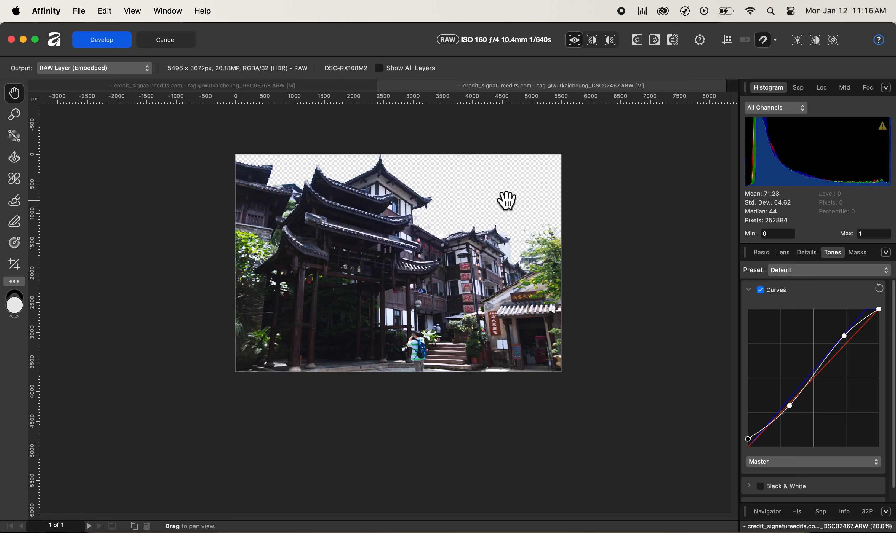
click(379, 69)
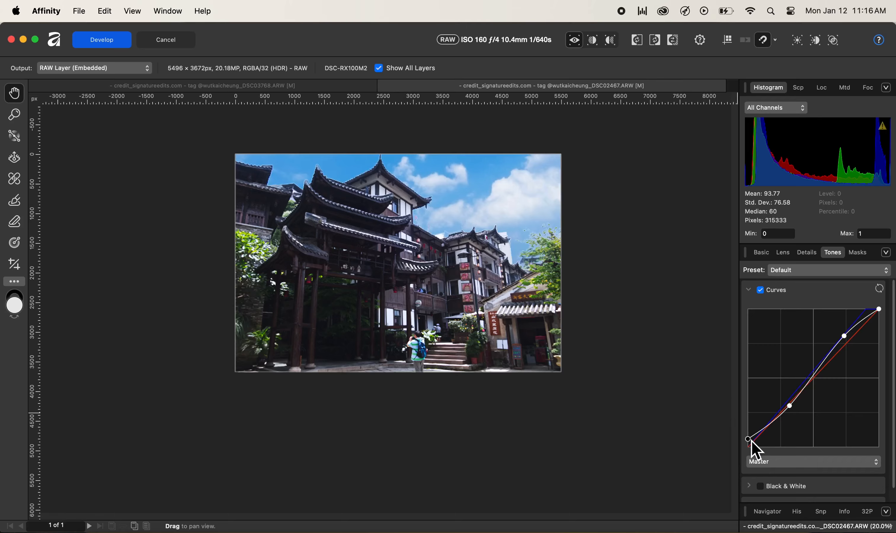
Raise the Master curve's shadow point slightly to brighten the darker tones and apply the development to the RAW layer.
drag(790, 407, 789, 406)
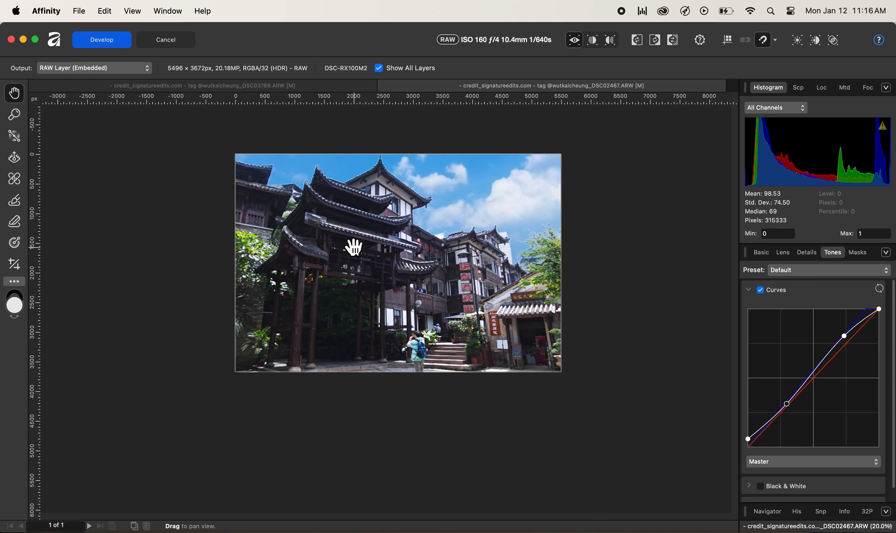
click(106, 45)
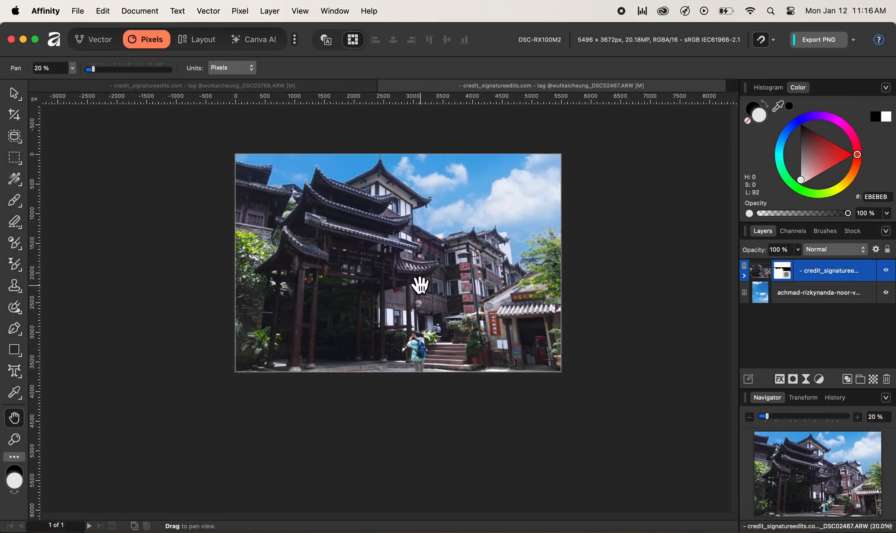